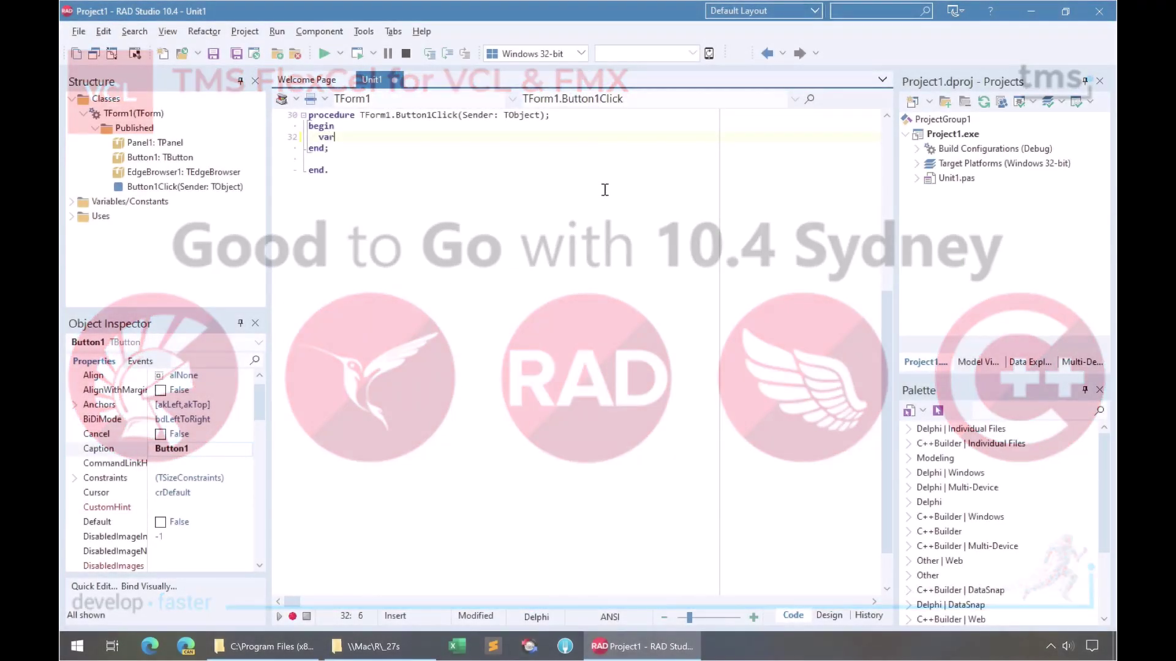
type(" xls := TXls")
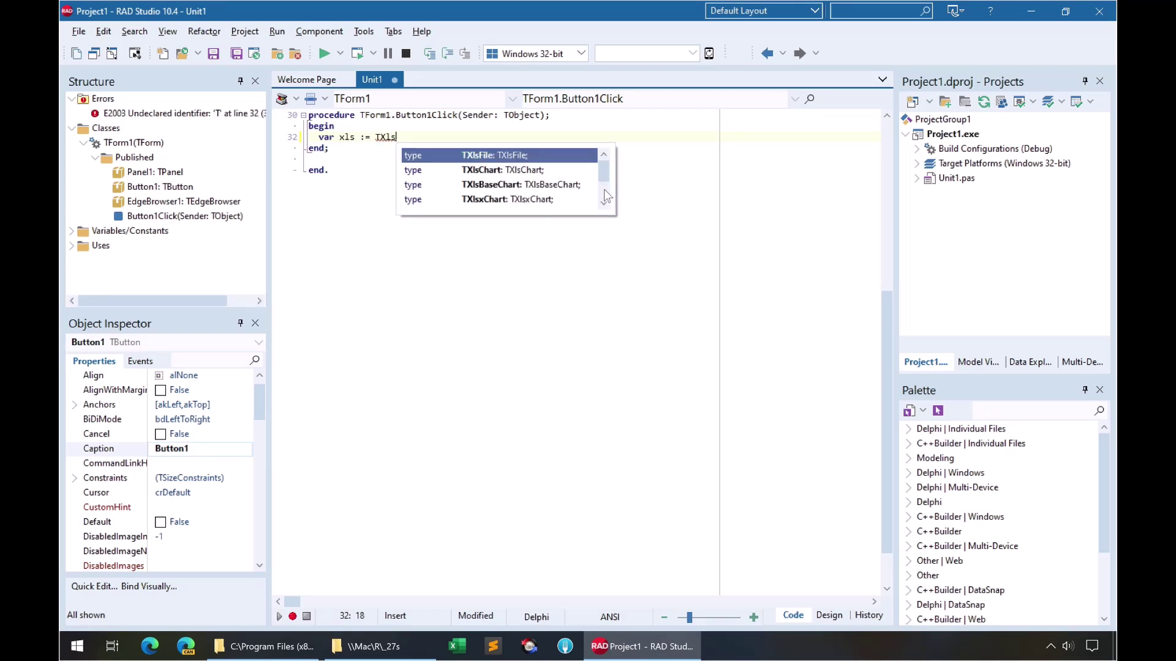
- Declare xls := TXlsFile.Create(1, TExcelFileFormat.v2019, true) using Code Insight suggestions
key("Return")
type(".")
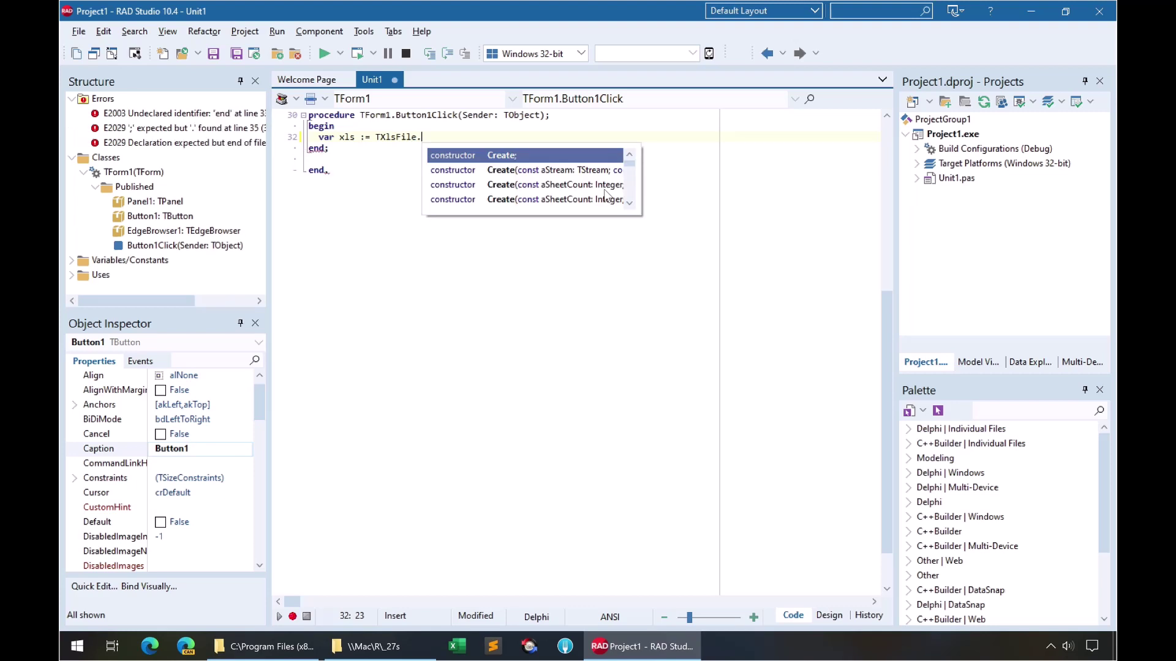
key("Return")
type("1")
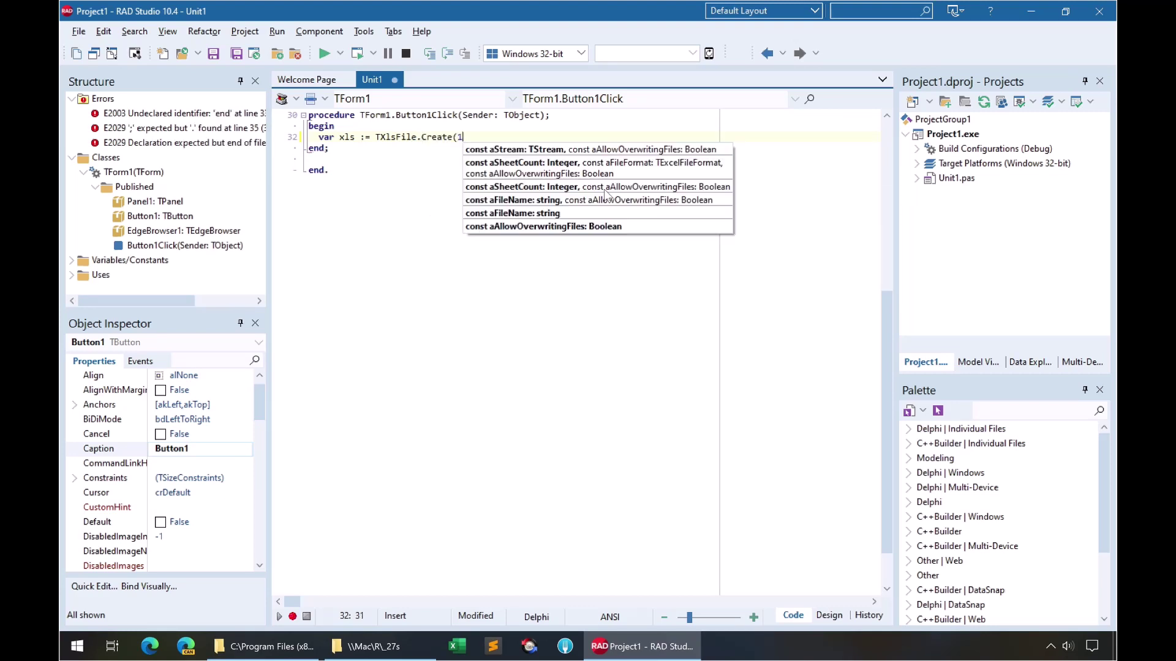
type(", TExcelFi")
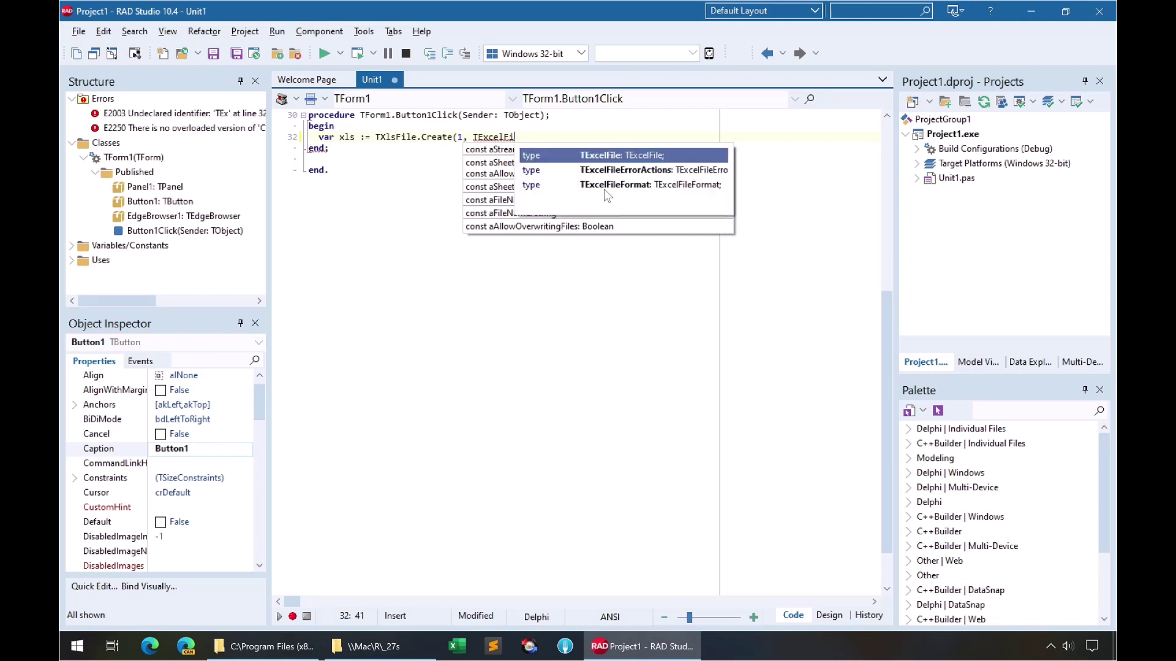
key("Down")
key("Down")
key("Return")
type(".")
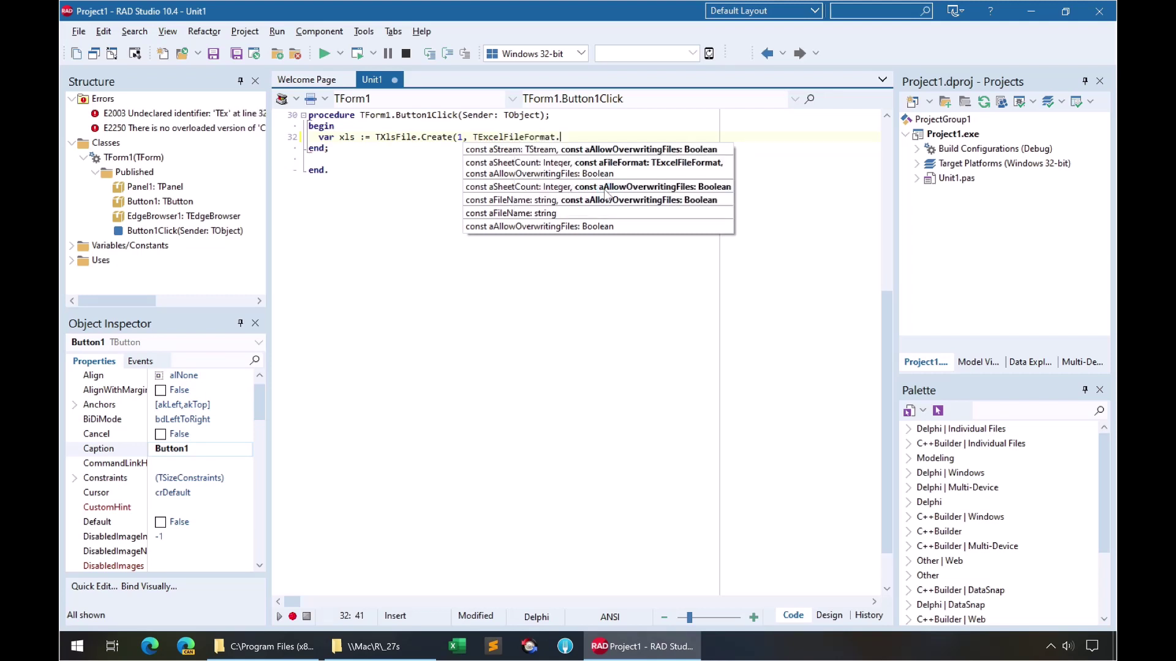
type("v201")
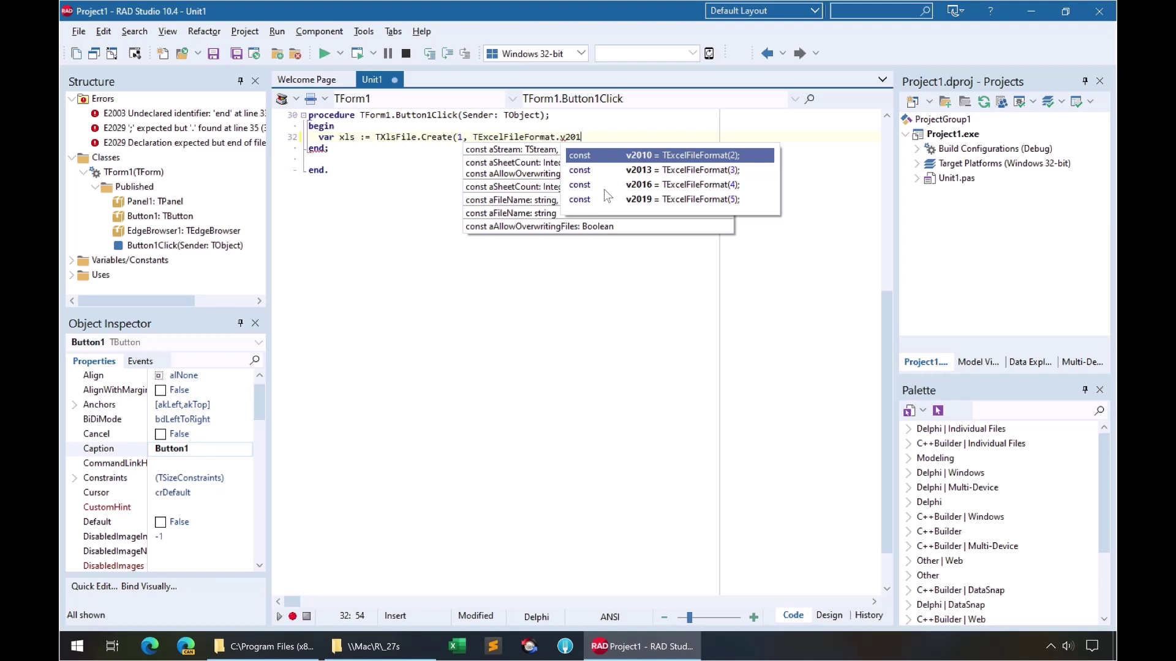
type("9, true")
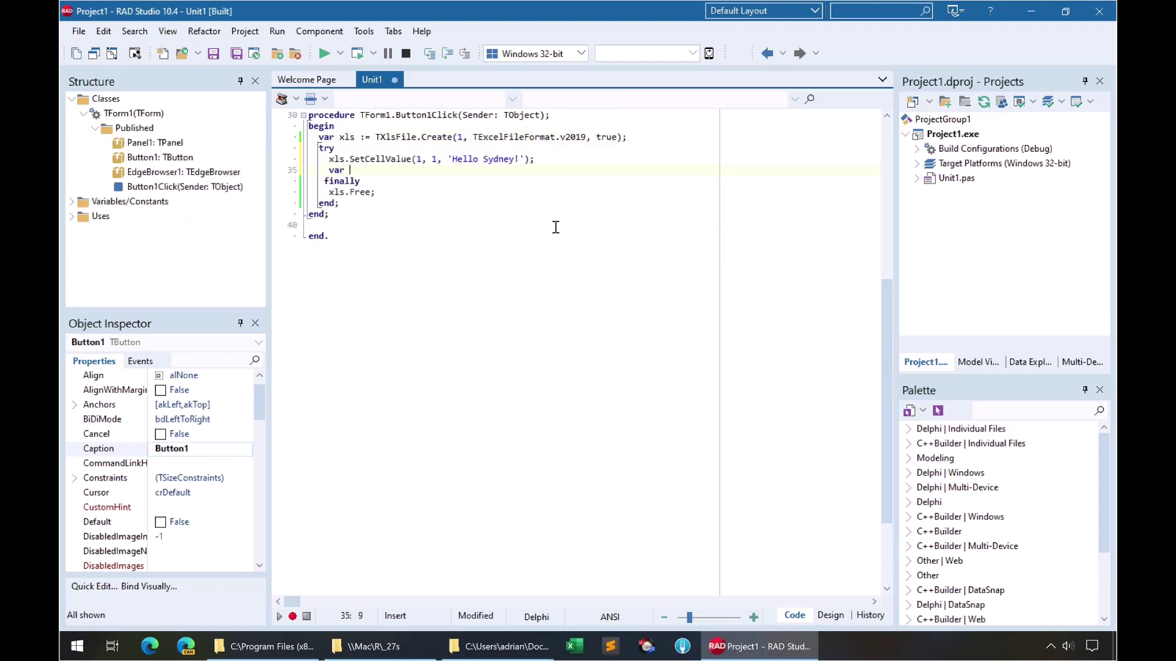
type("h")
type("tml := Ht")
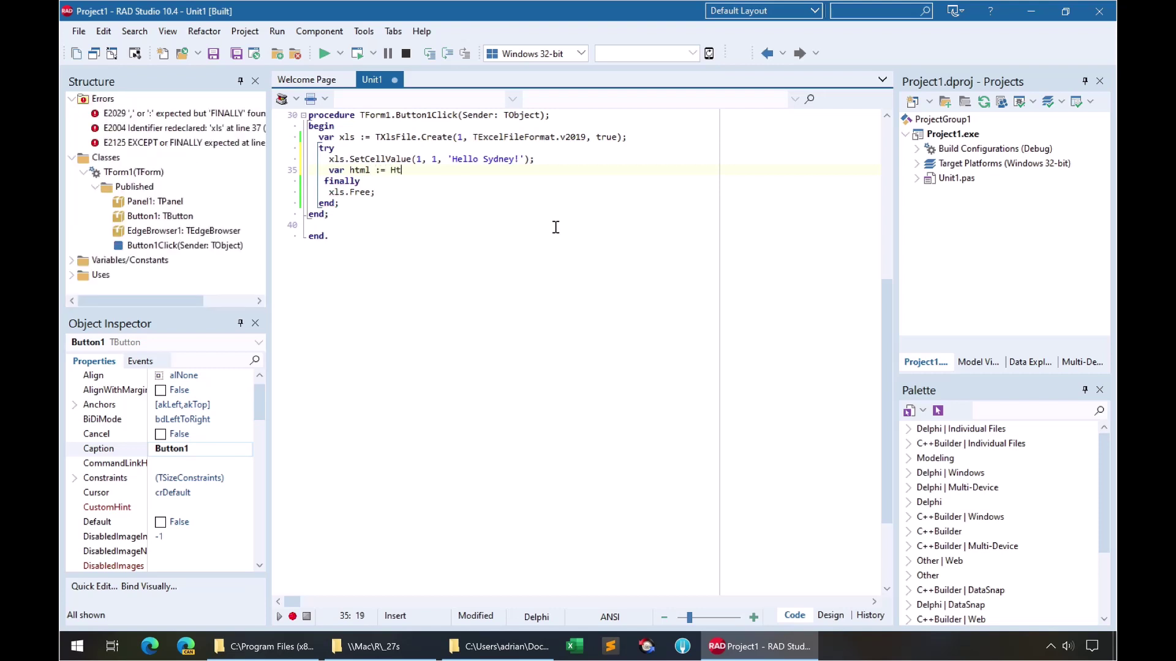
type("mlExport")
- Write html := TFlexCelHtmlExport.Create(xls, true); and select the class name to look up
key("ctrl+space")
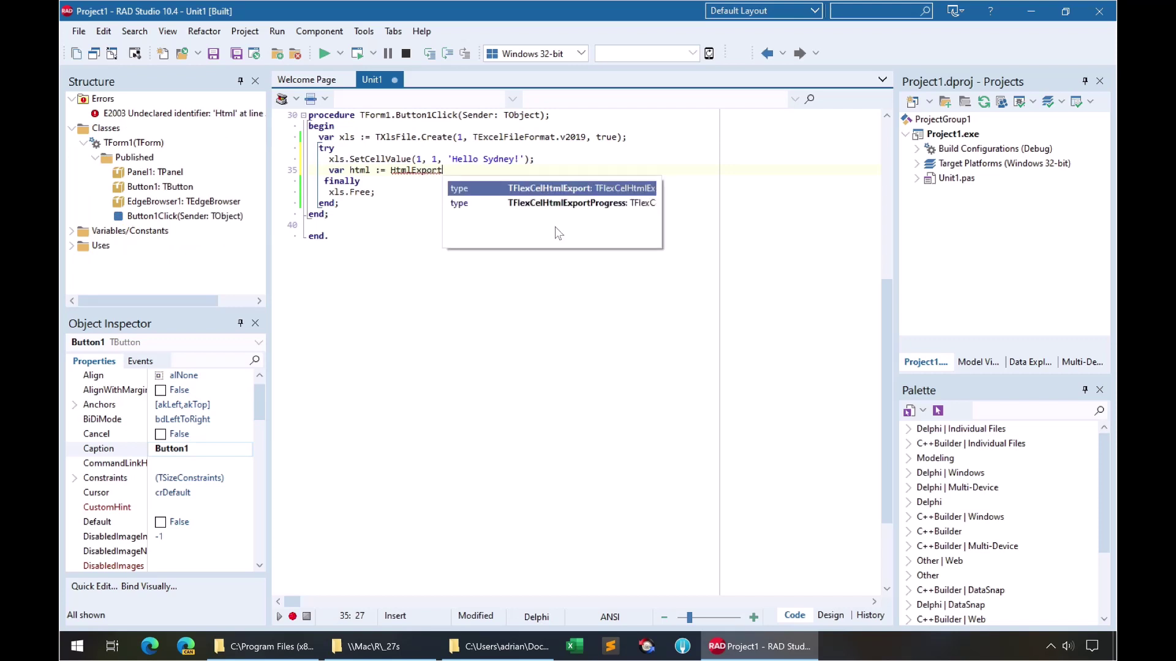
key("Down")
key("Up")
key("Return")
type(".")
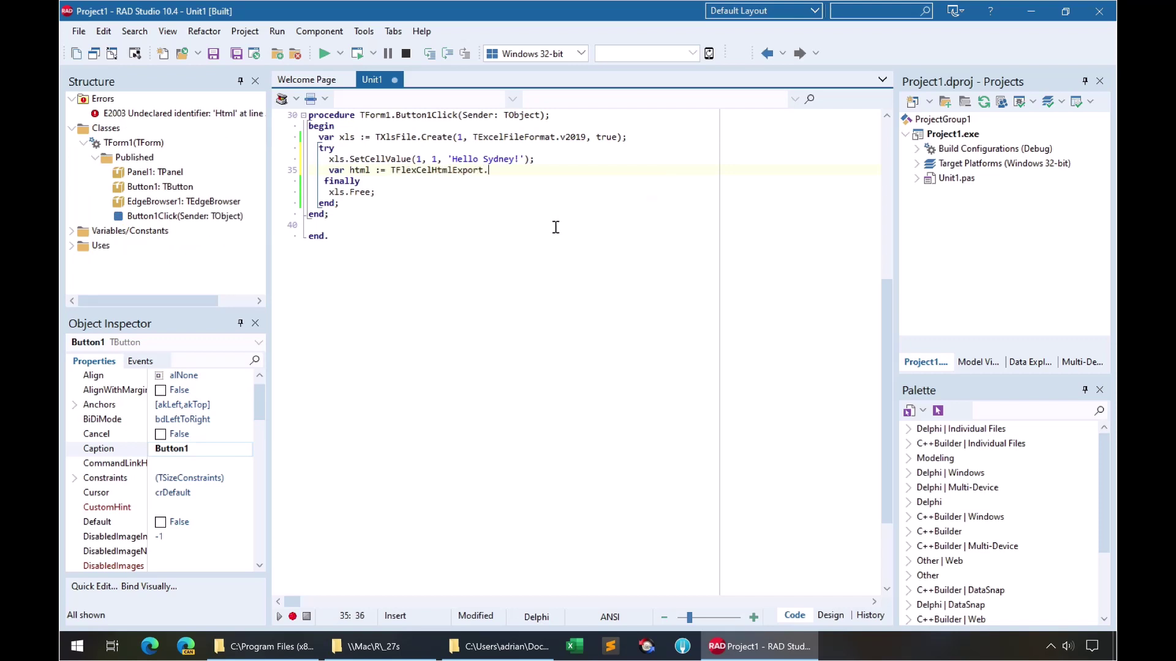
type("Create(")
type("xls,")
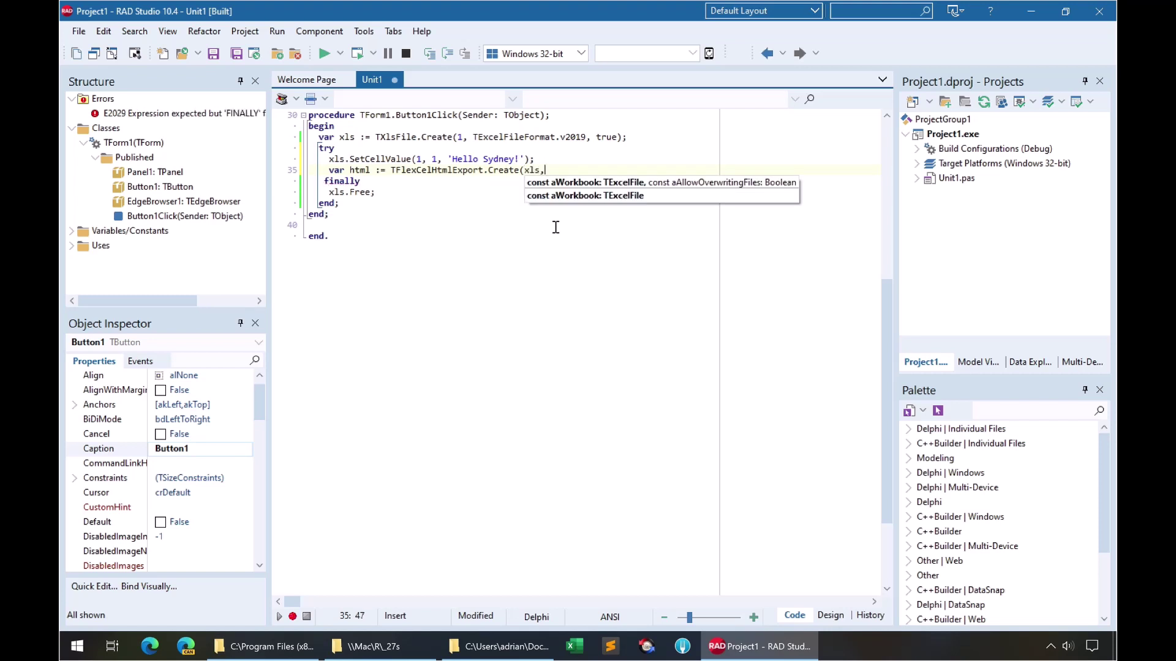
type(" true")
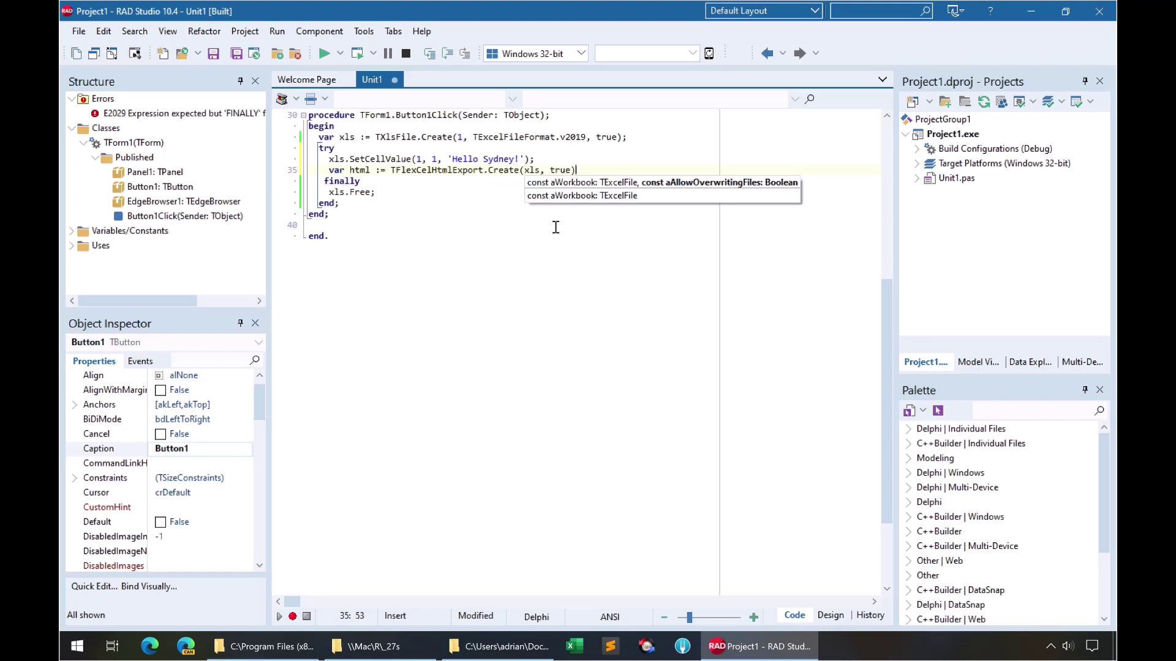
type(");")
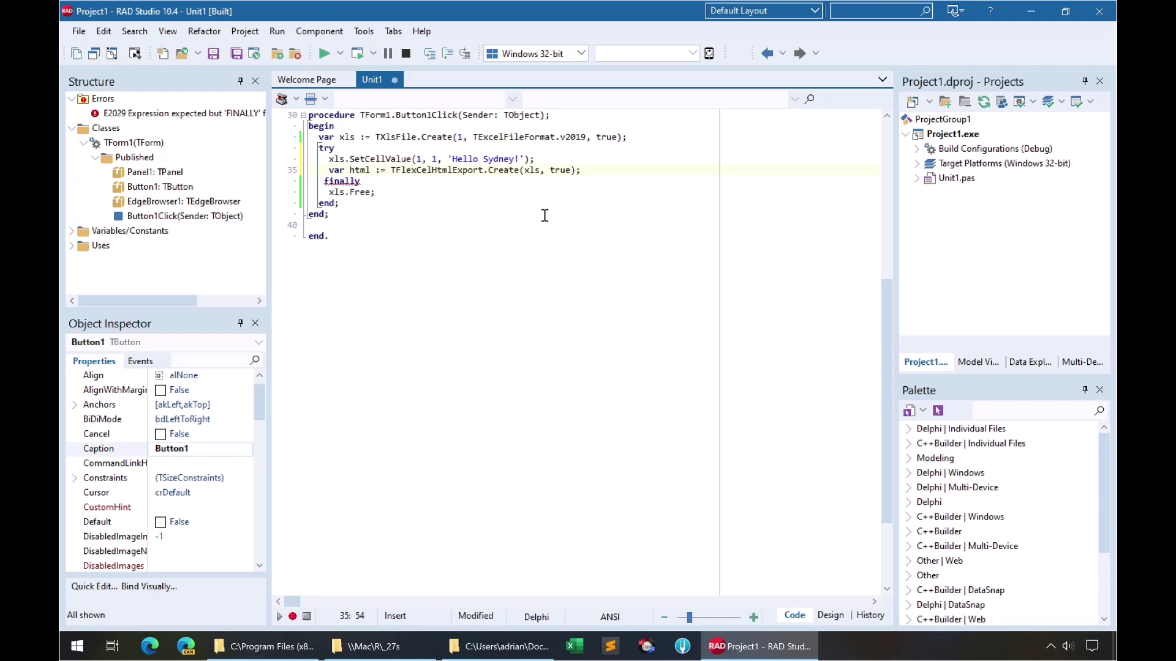
left_click(449, 169)
- Show TFlexCelHtmlExport help, then add html.Export and EdgeBrowser1.Navigate for hellosyd.html
key("F1")
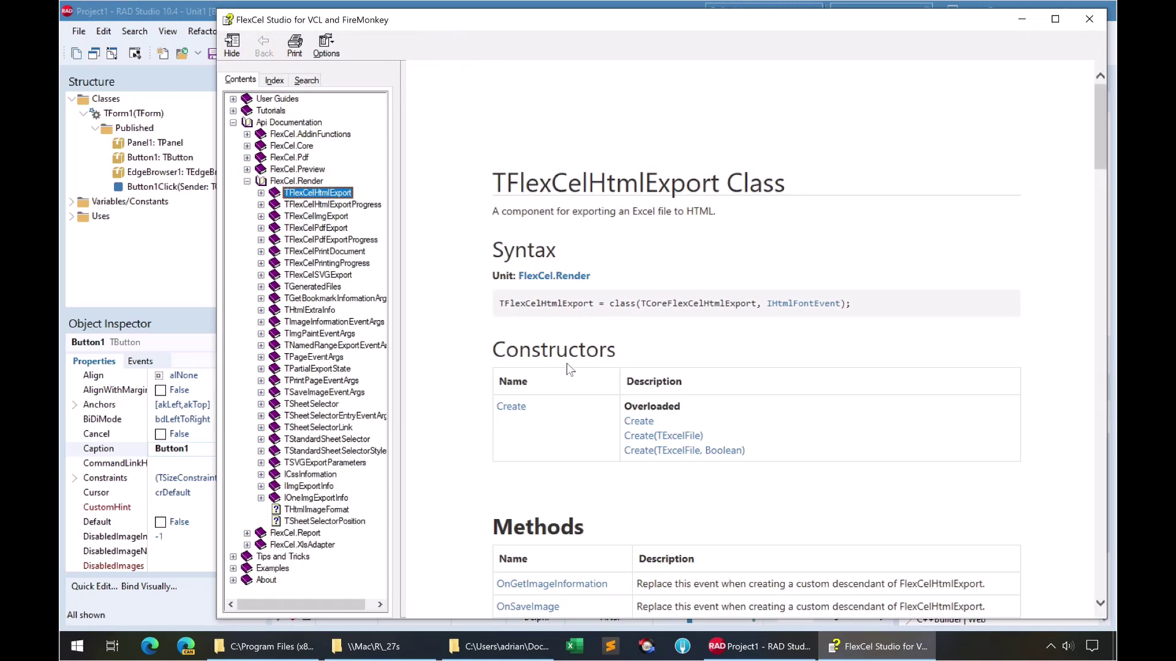
scroll(566, 368, "down", 1)
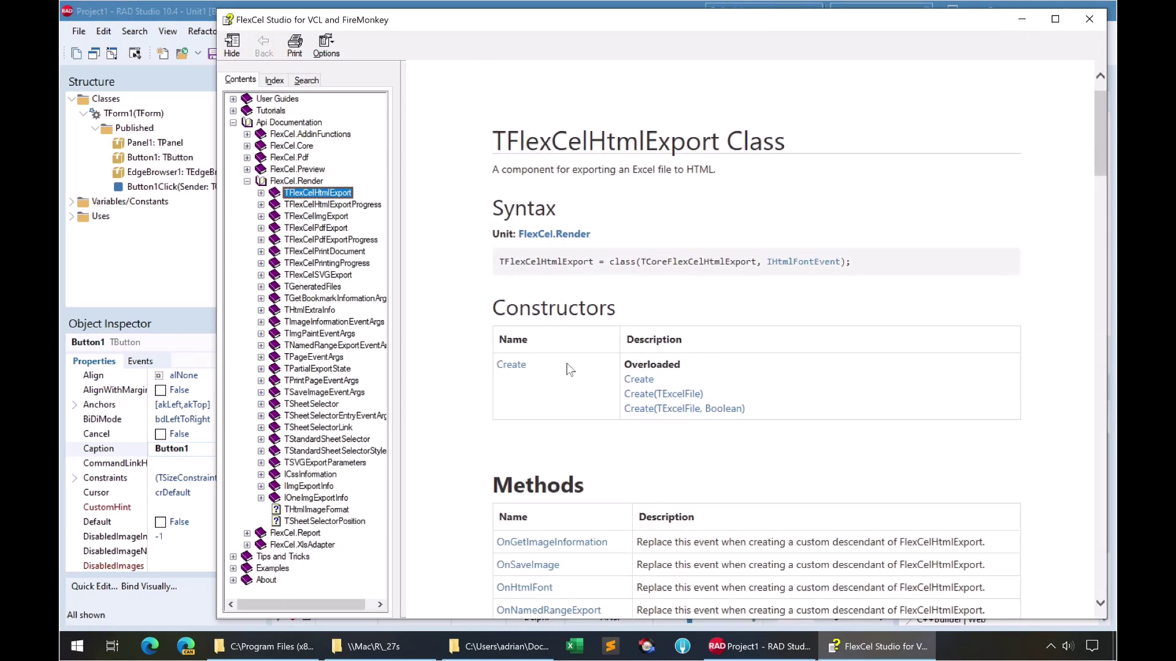
scroll(567, 367, "down", 2)
scroll(567, 367, "down", 5)
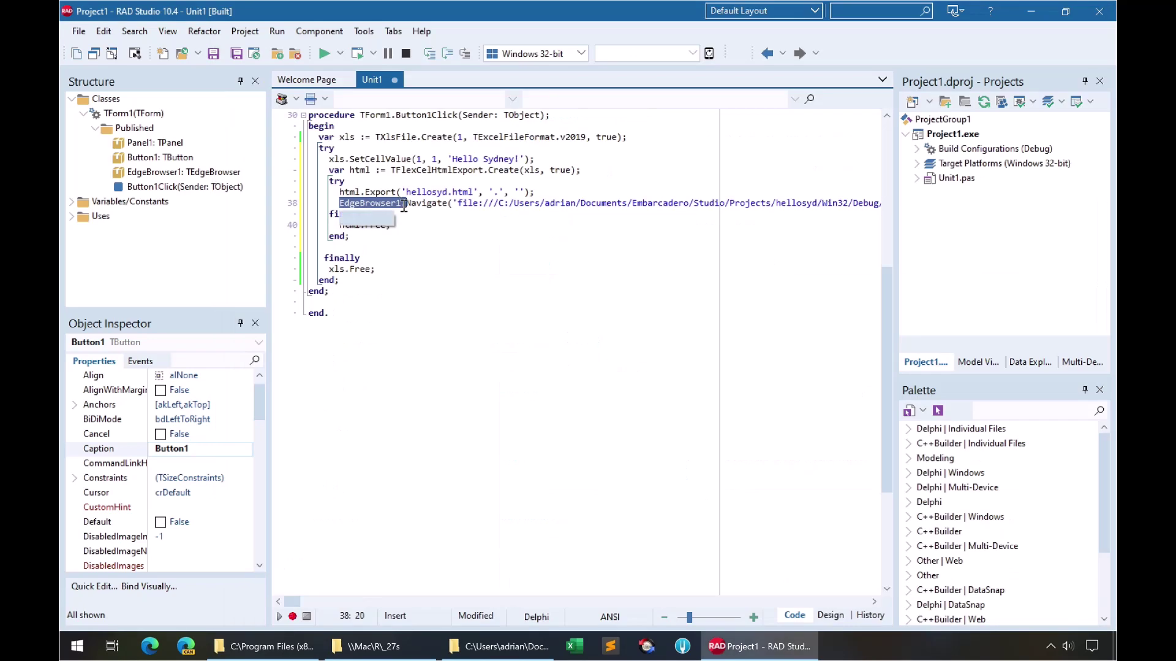
double_click(402, 206)
- Compile and run Form1, use Button1 to show 'Hello Sydney!', then close the app
left_click(357, 58)
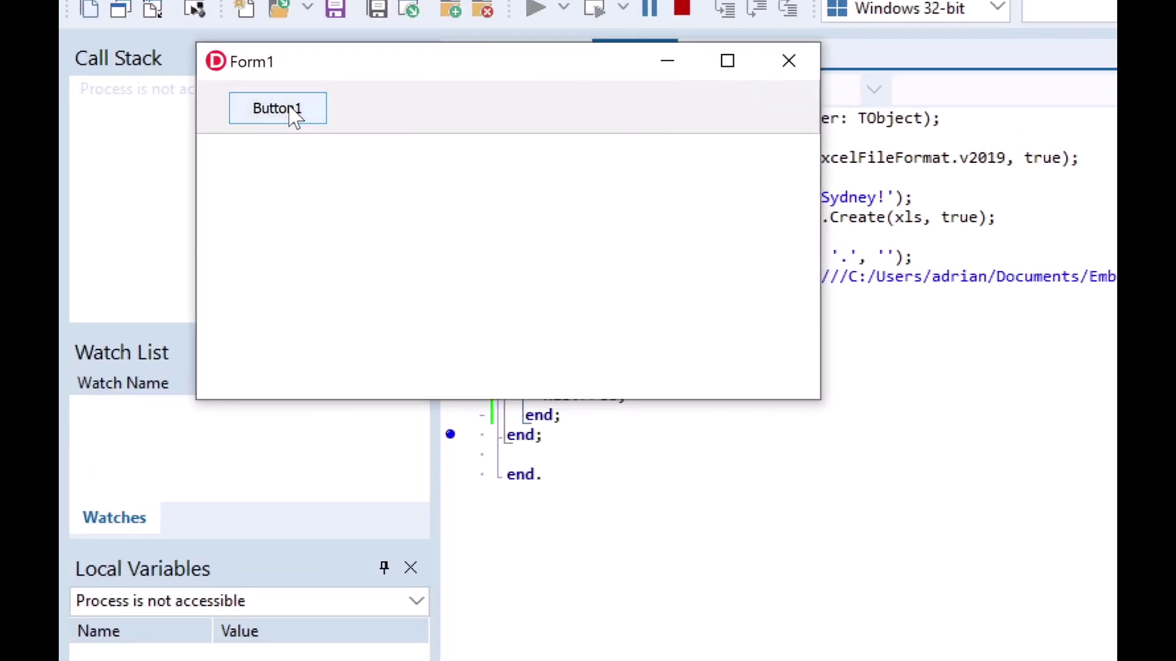
left_click(292, 117)
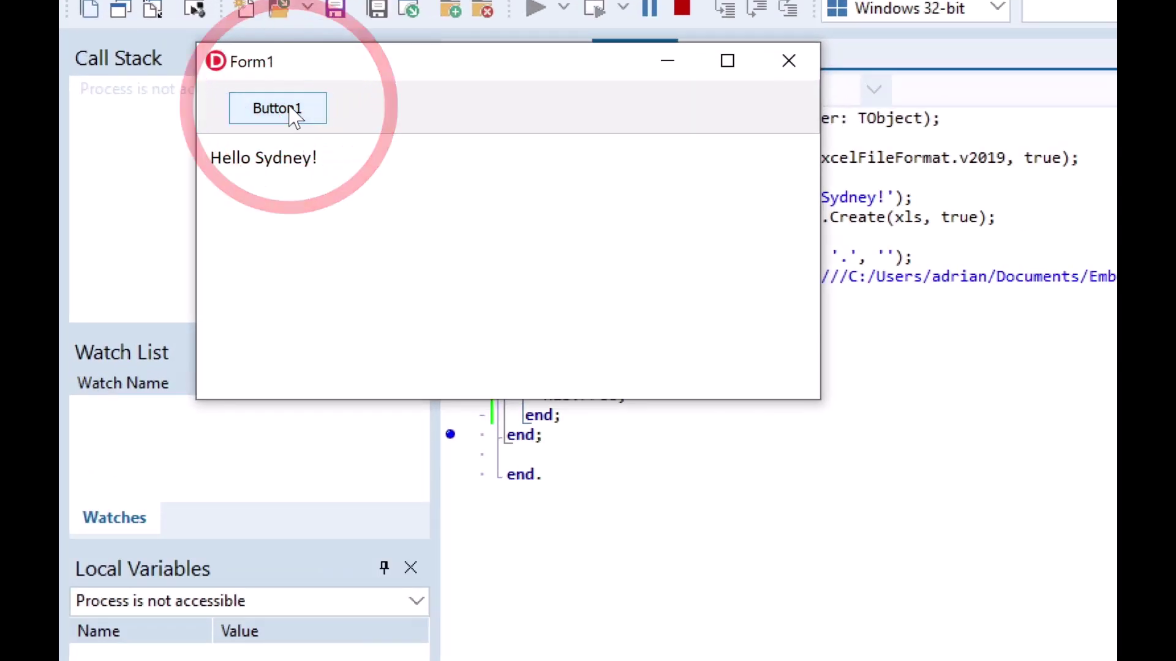
left_click(791, 61)
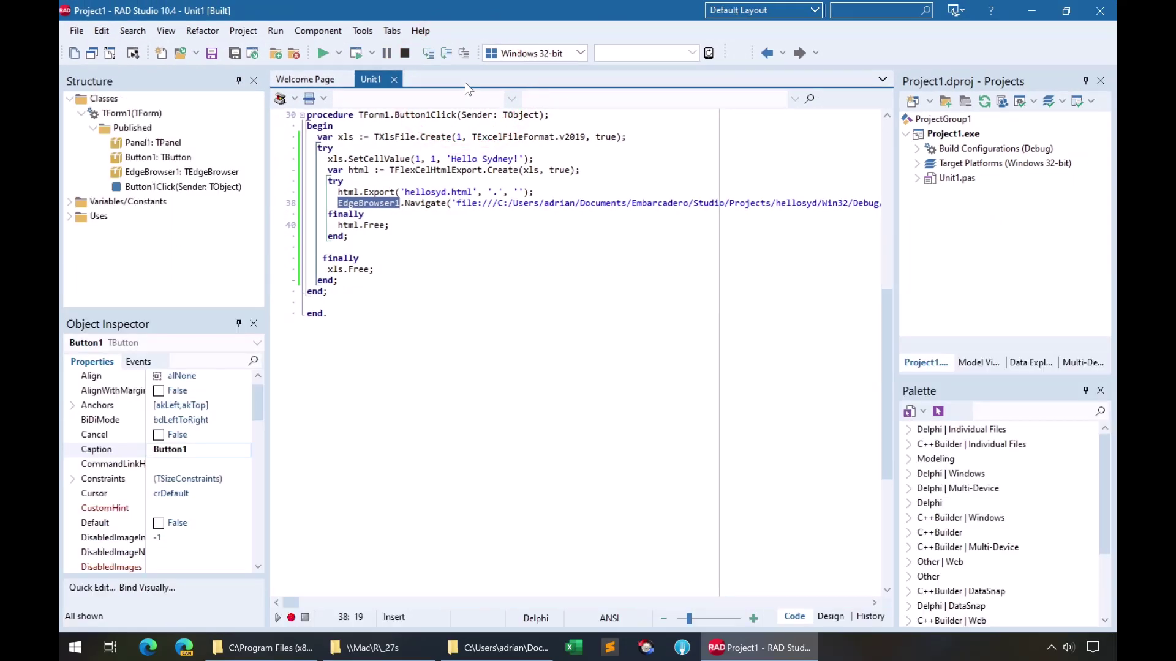
- Change the cell text to 'Hello Sydney PDF!', rename the html variable and switch the file names to hellosyd.pdf
left_click(513, 159)
type("PD")
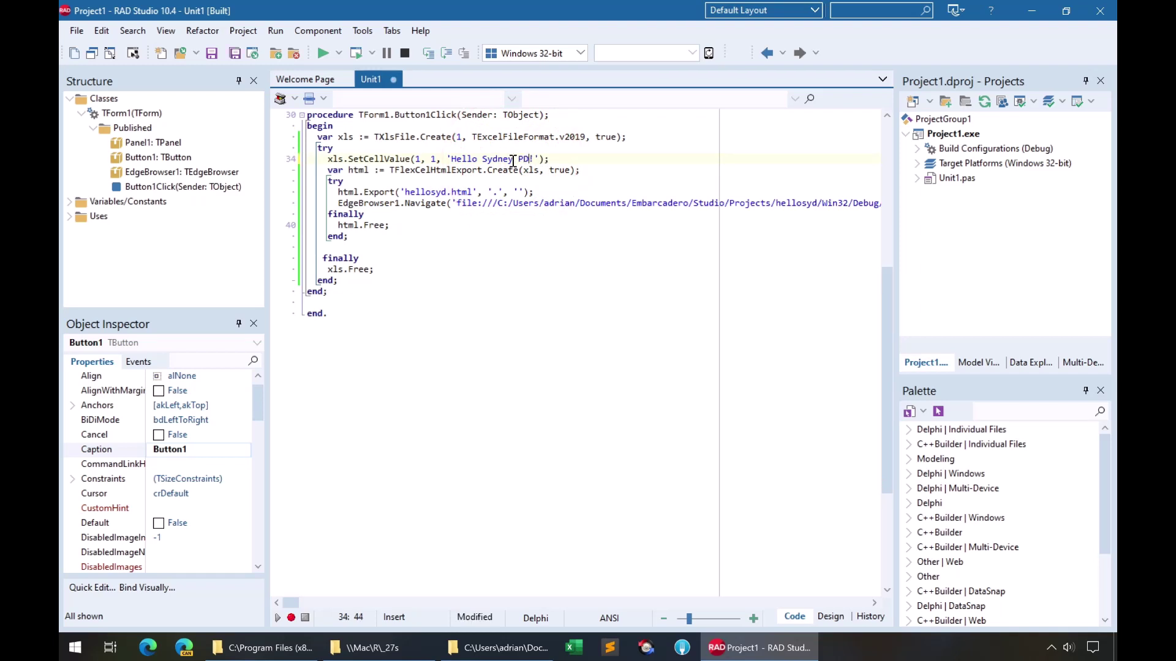
type("F")
left_click_drag(307, 171, 308, 272)
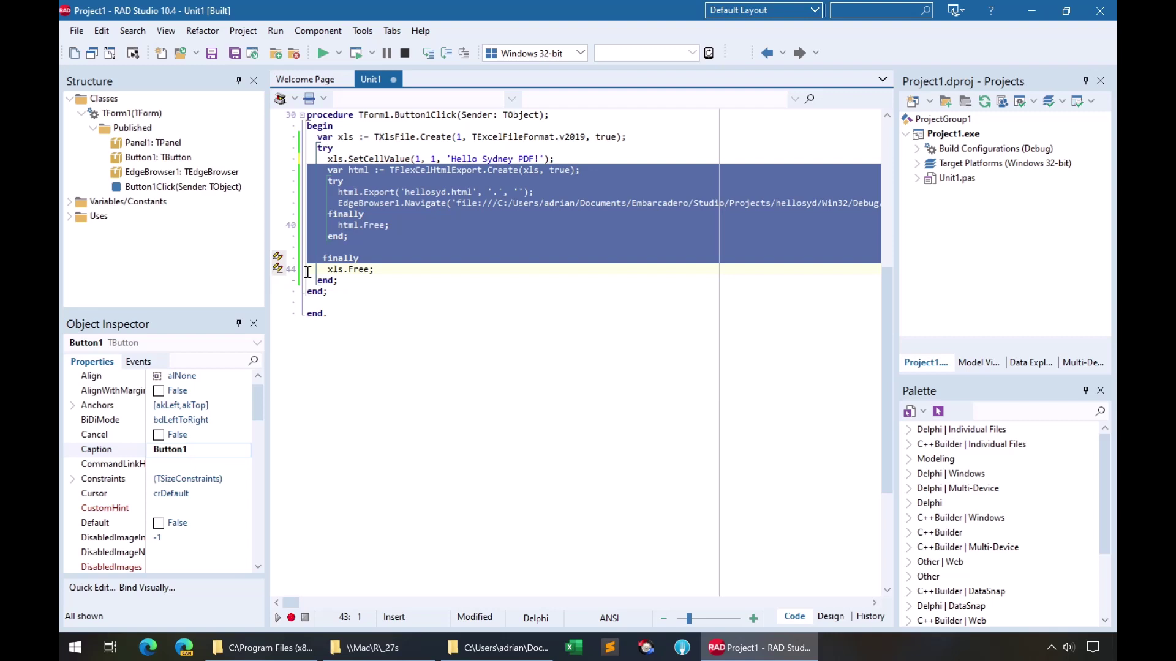
left_click(279, 268)
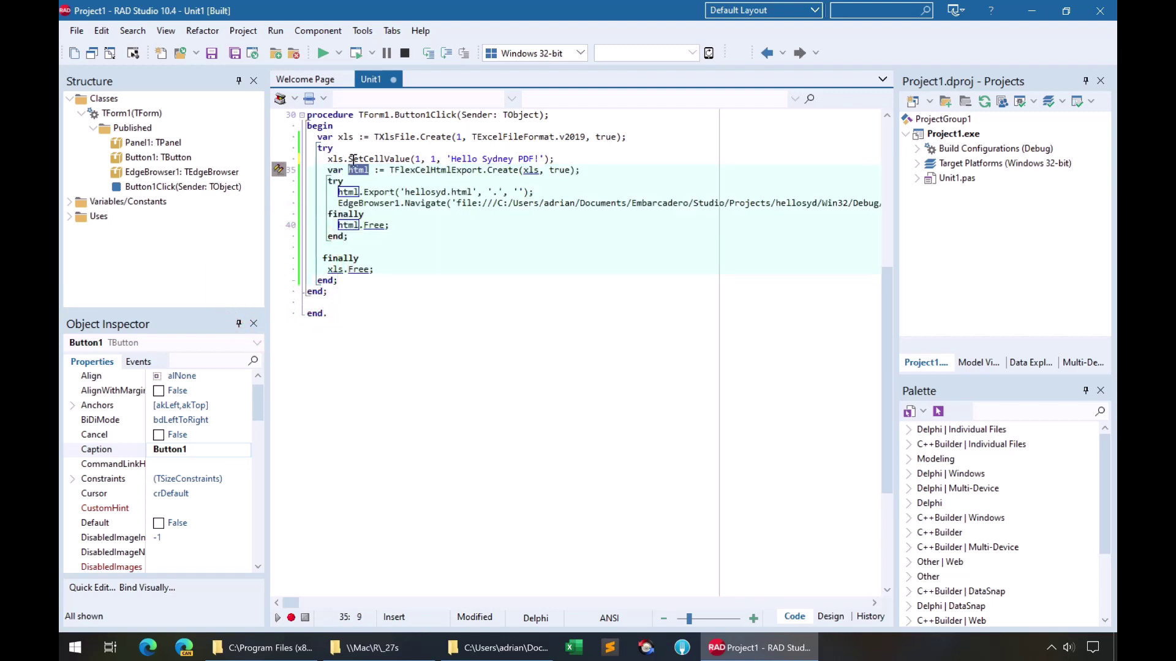
type("pdf")
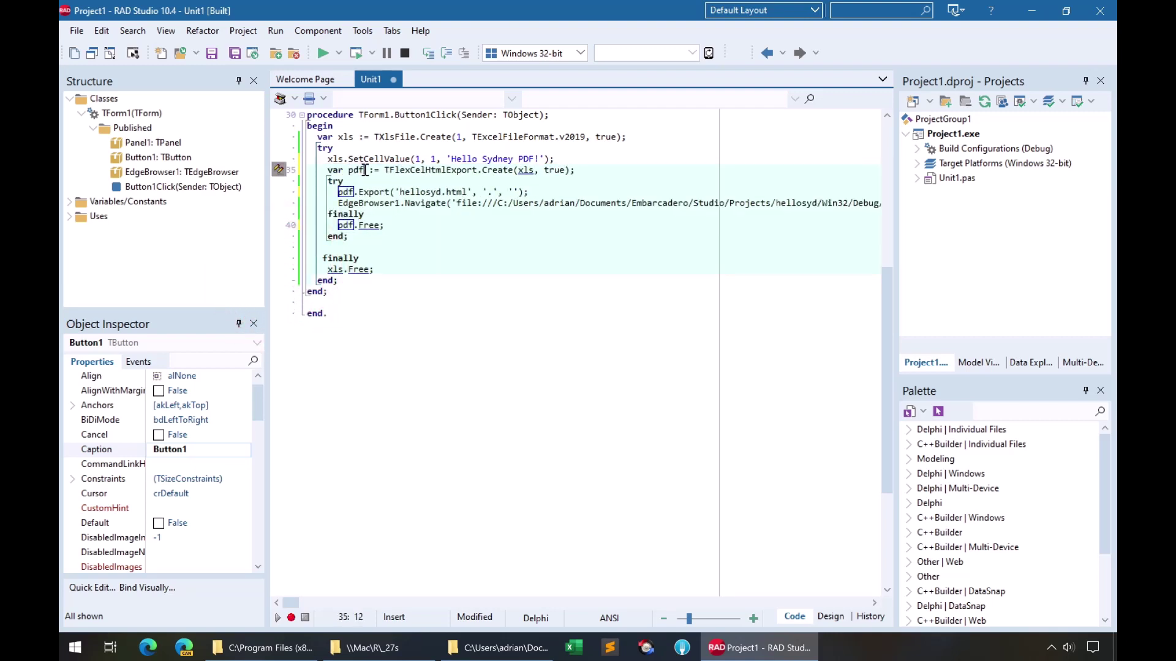
left_click(467, 192)
key("BackSpace")
key("BackSpace")
key("BackSpace")
key("BackSpace")
type("pd")
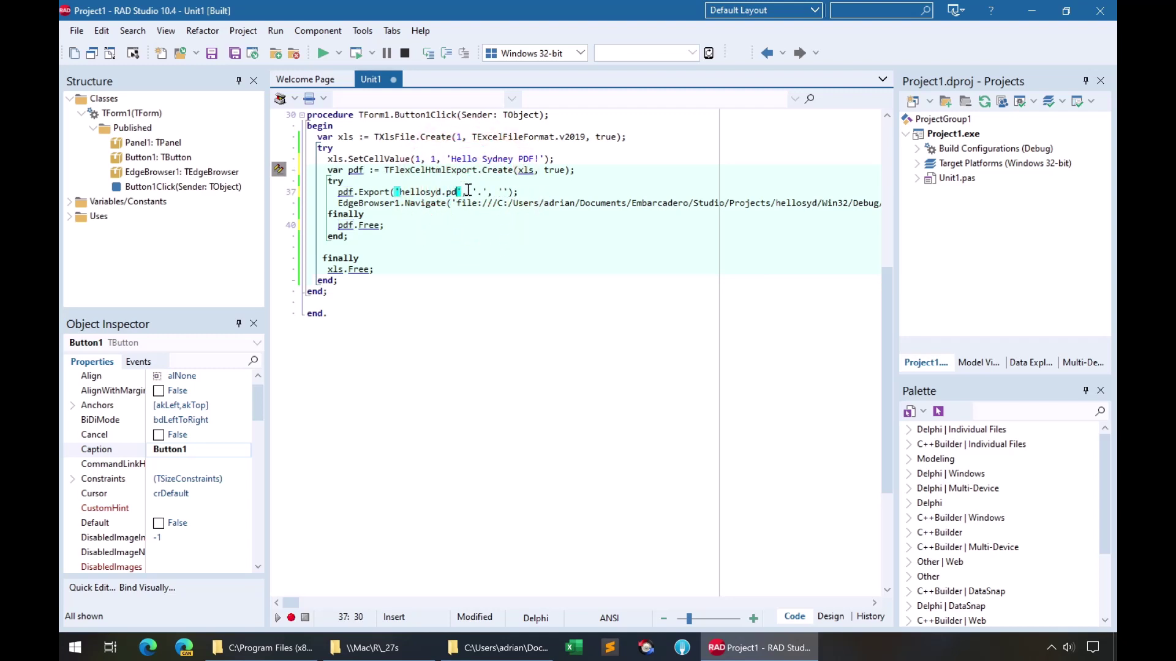
type("f")
key("Down")
key("End")
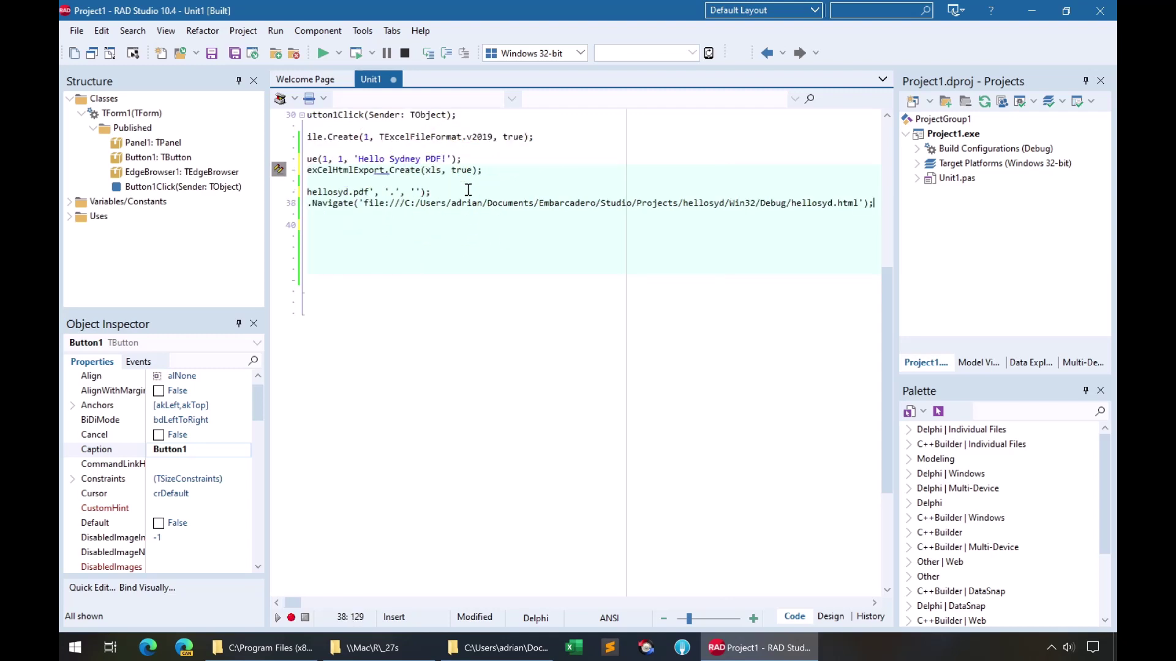
key("BackSpace")
key("BackSpace")
key("BackSpace")
key("BackSpace")
type("pdf")
key("Home")
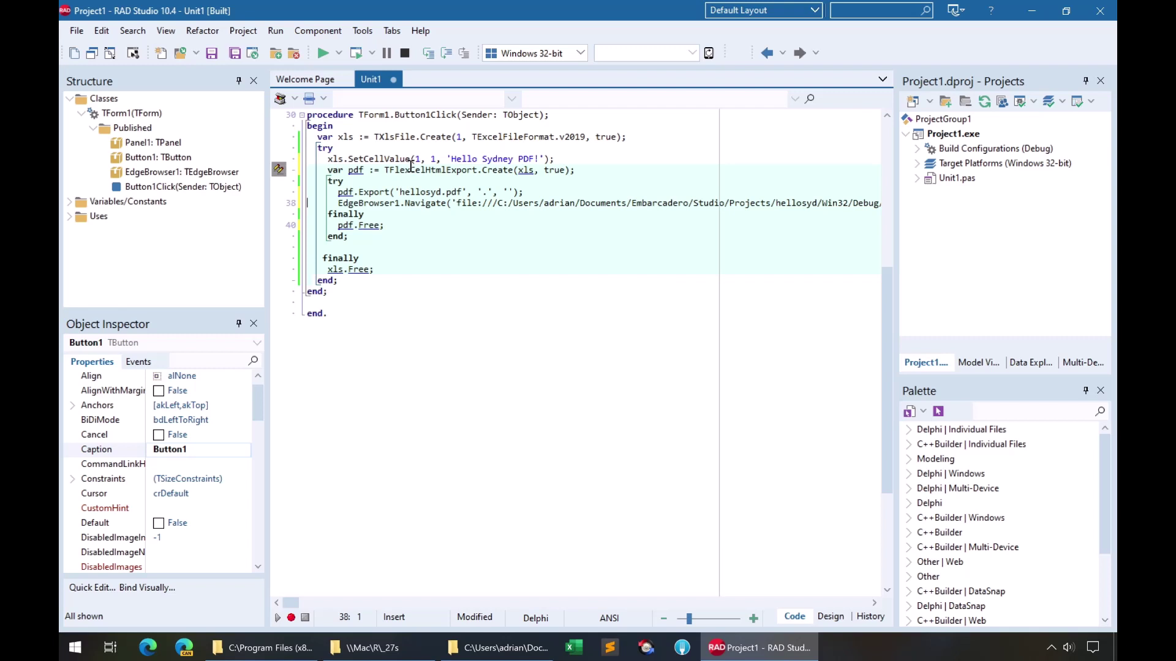
- Use TFlexCelPdfExport instead of the HTML exporter, drop the extra Export parameters, and run the app
left_click_drag(424, 169, 448, 170)
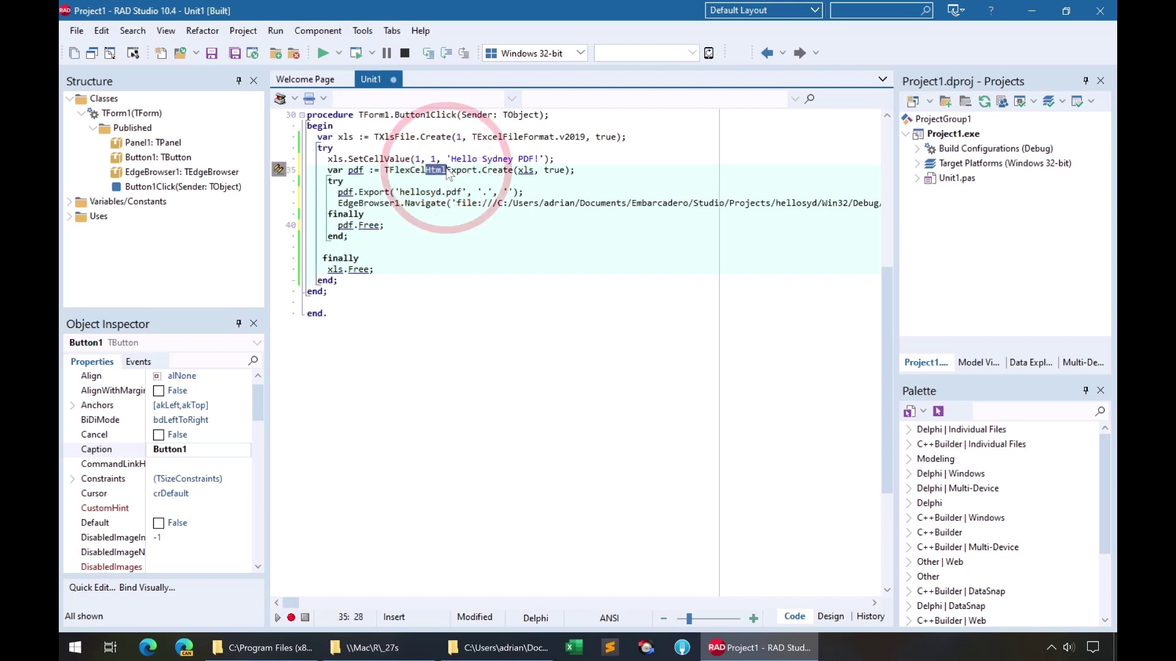
type("Pdf")
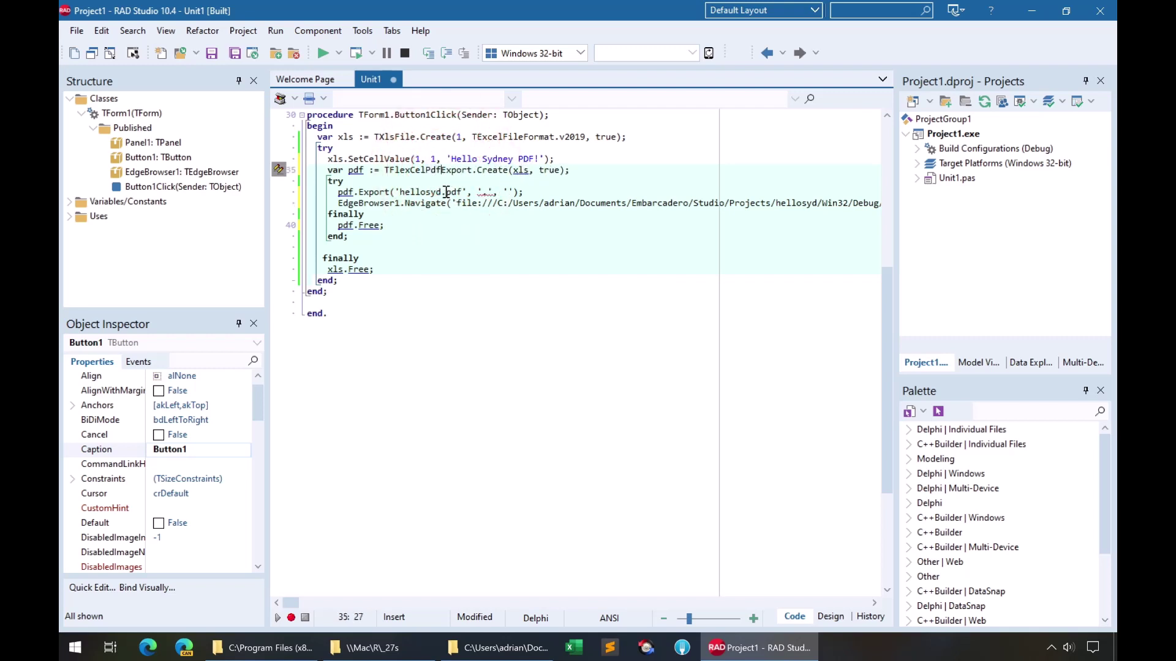
left_click_drag(468, 193, 510, 192)
key("Delete")
left_click(323, 55)
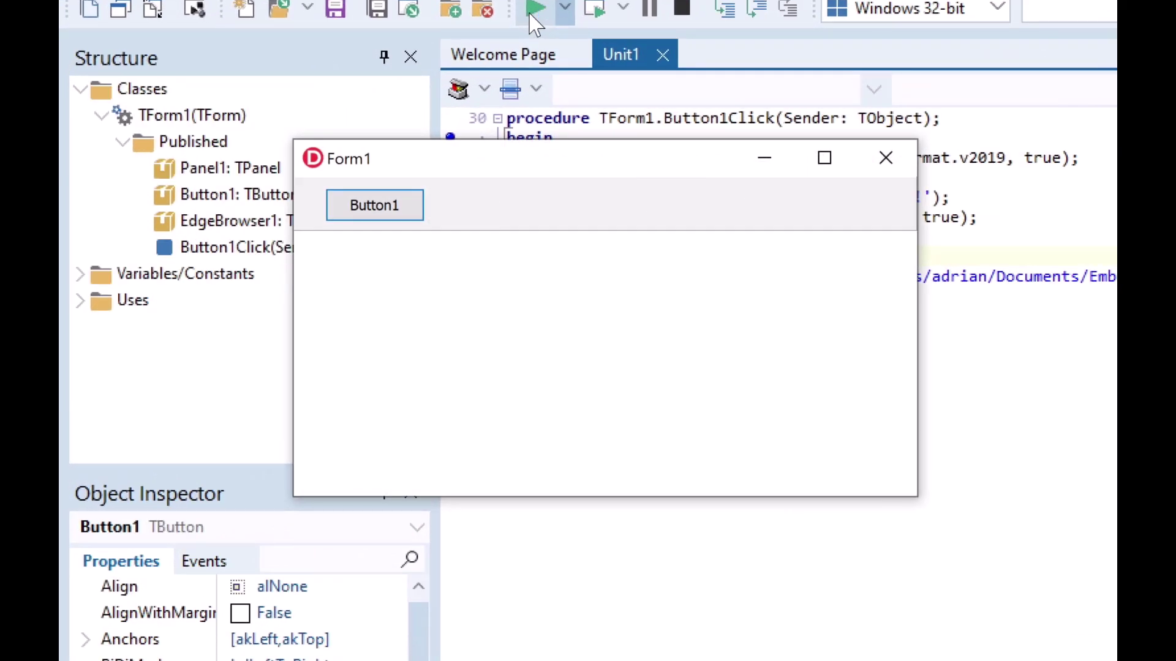
- Show the Hello Sydney PDF! in Form1, open book1.xlsx in Excel, and launch APIMate for Delphi
left_click(393, 220)
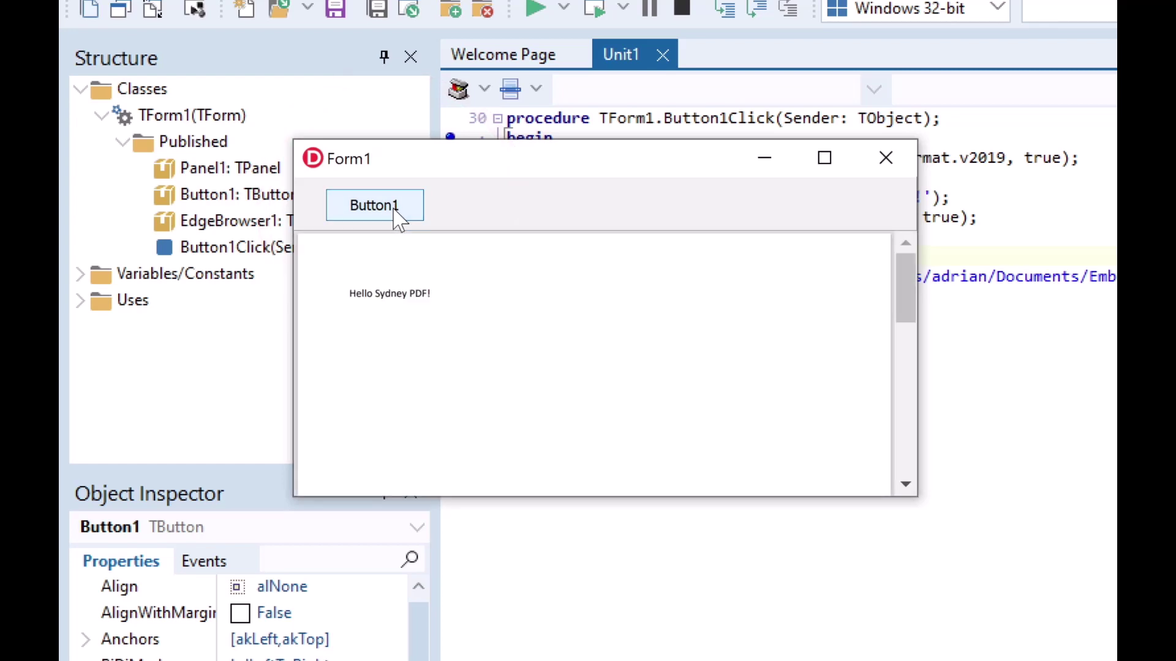
left_click(339, 646)
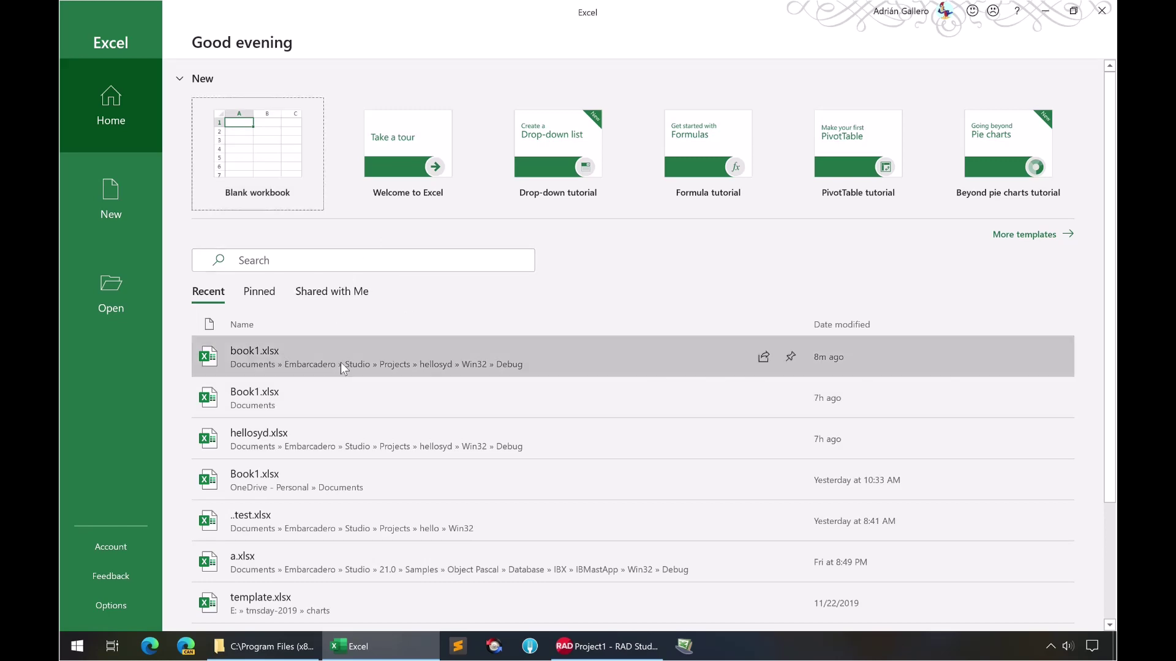
left_click(341, 363)
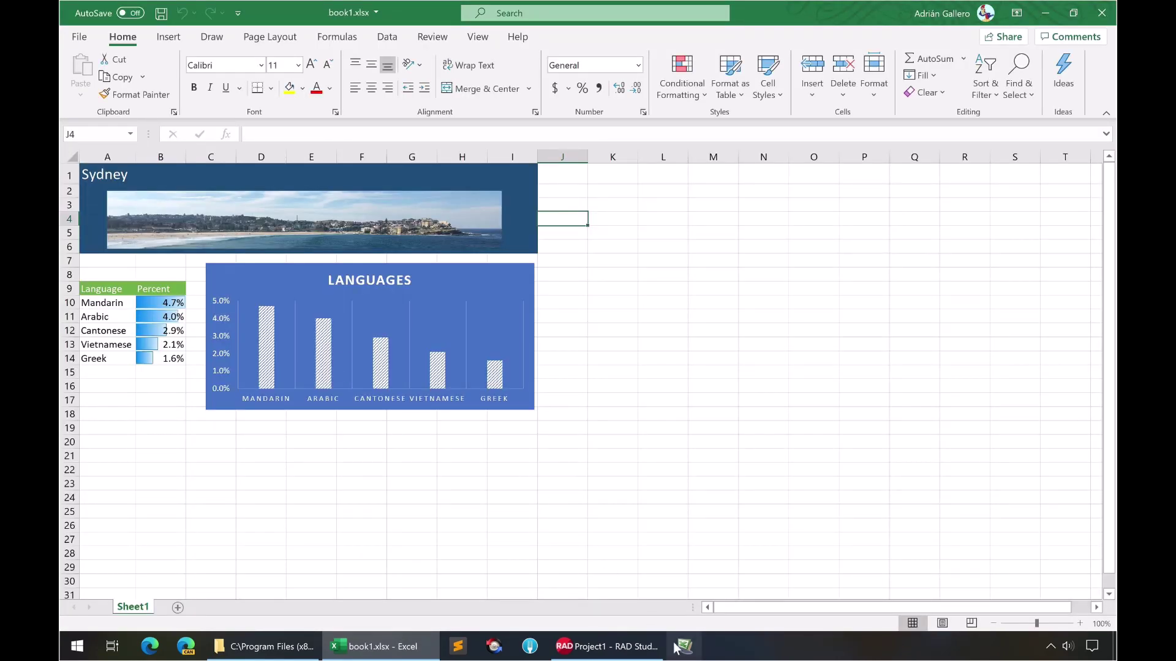
left_click(685, 646)
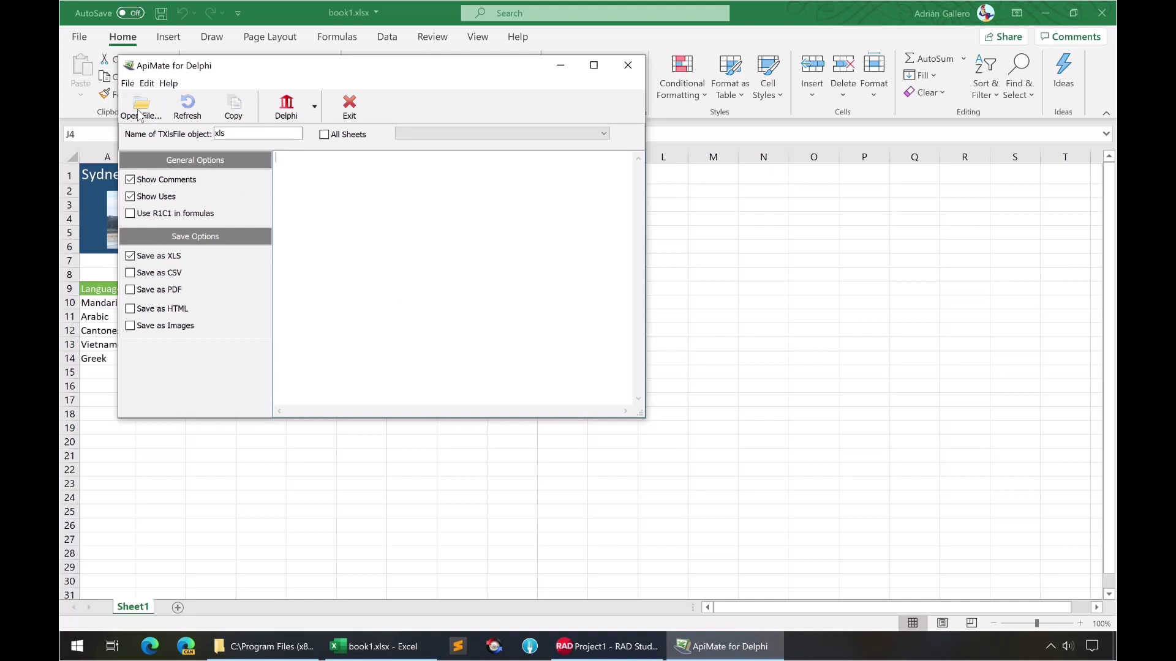
- Load Book1.xlsx in APIMate, copy its generated Delphi code, and exit
left_click(140, 108)
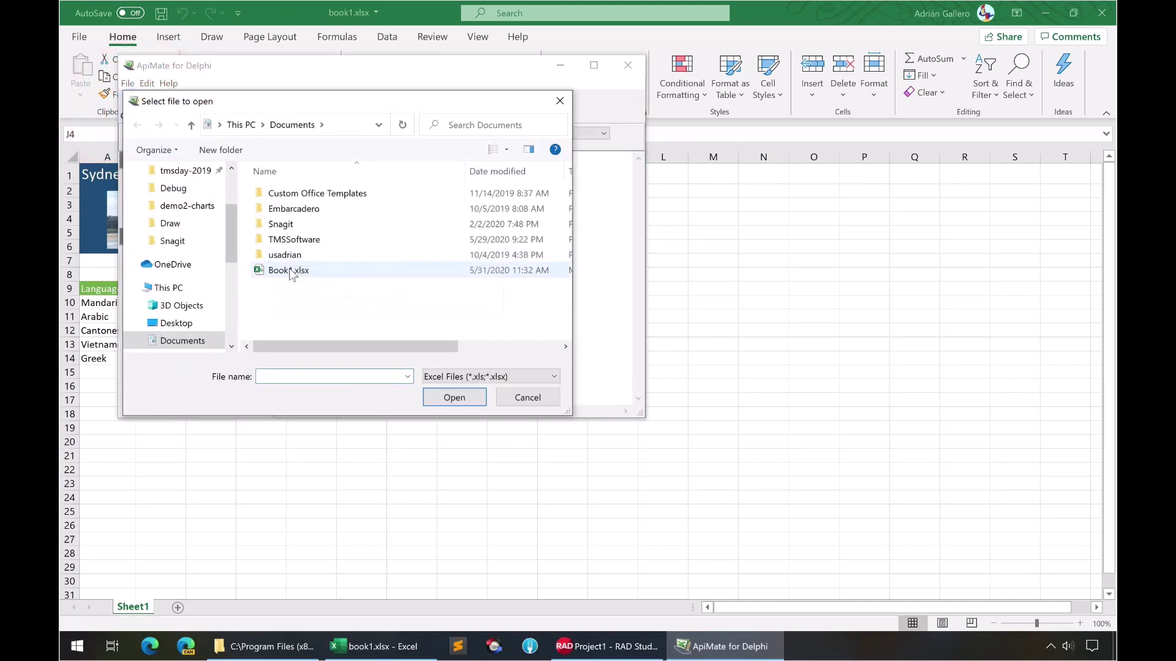
double_click(290, 270)
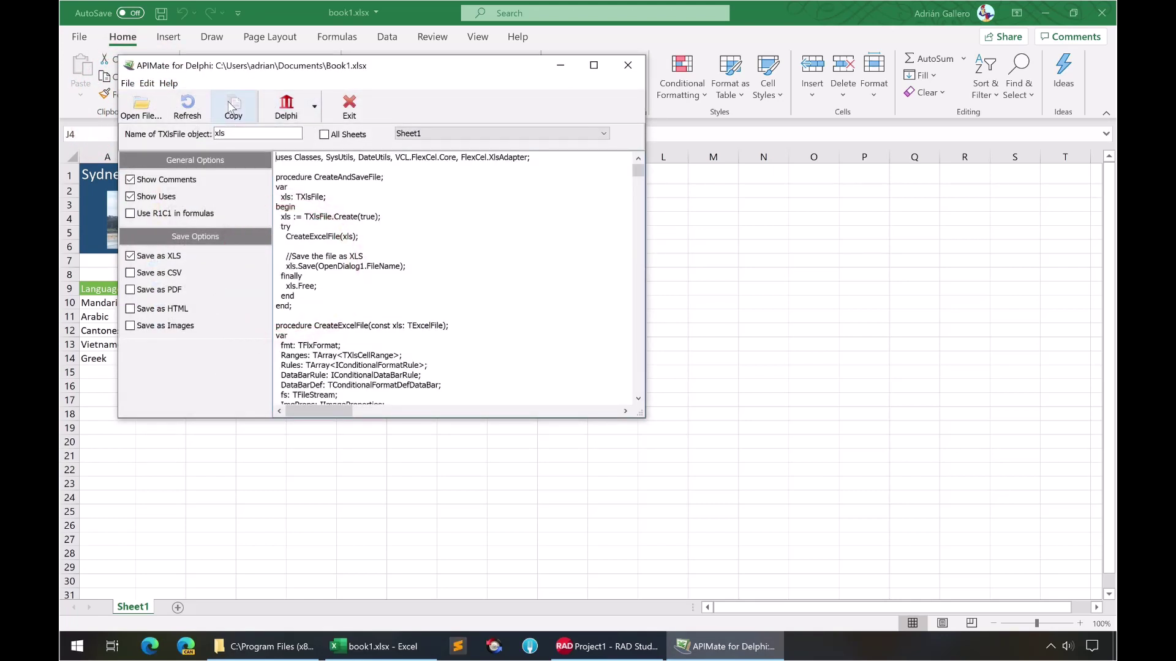
left_click(234, 108)
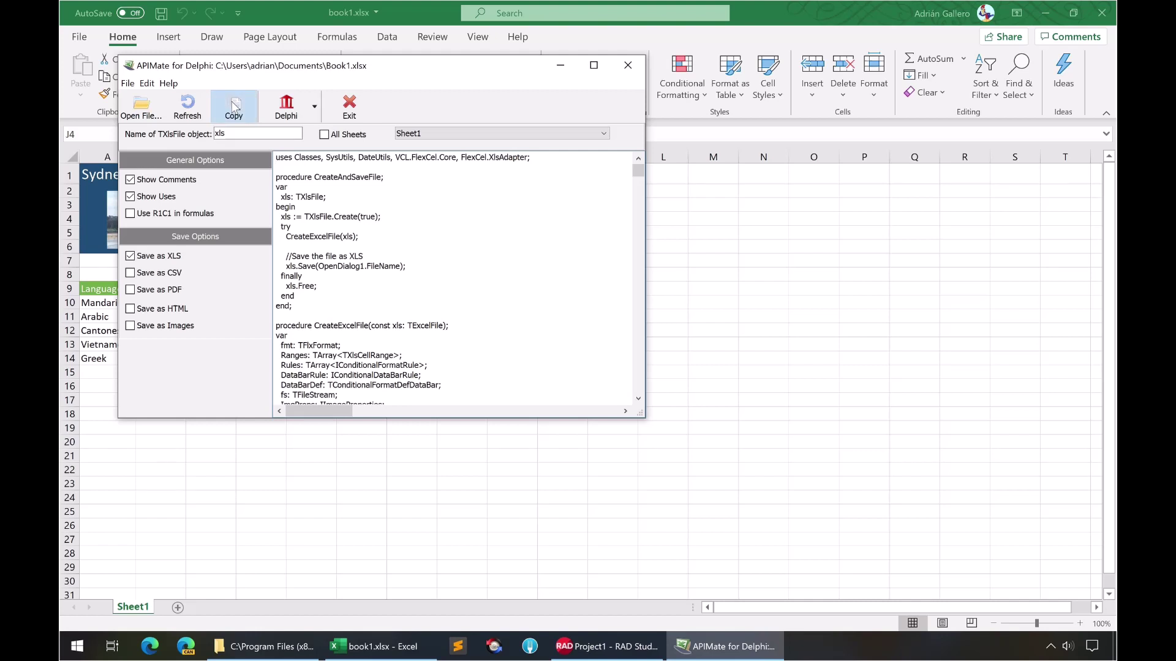
left_click(352, 113)
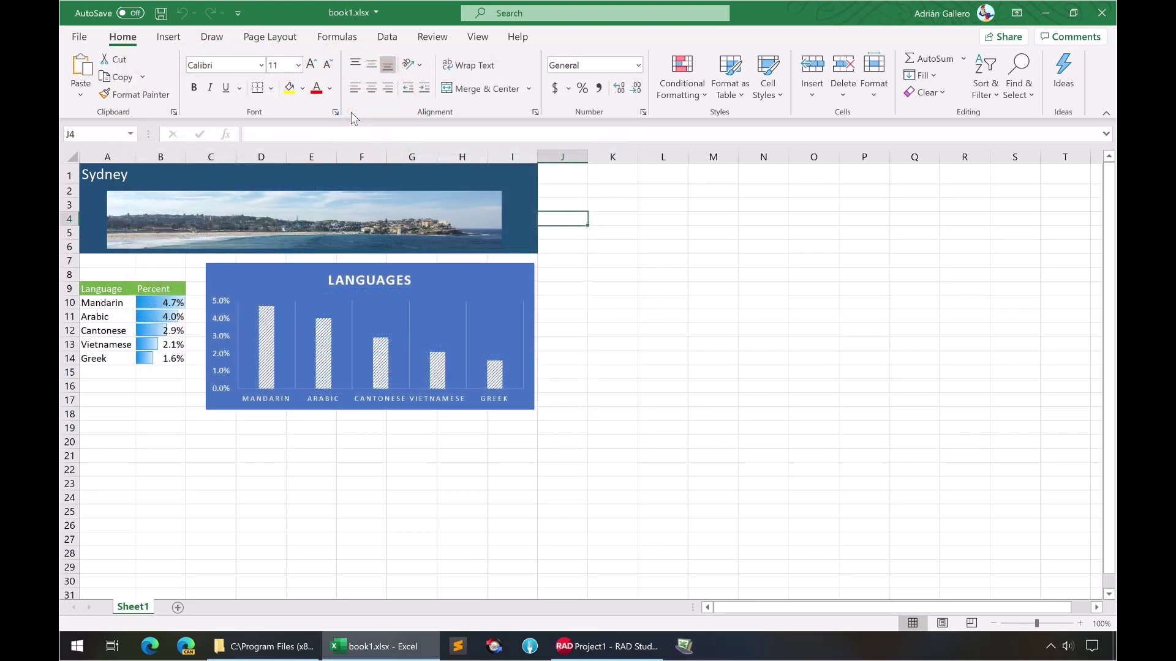
- Paste the APIMate-generated code into Unit1 above TForm1.Button1Click
left_click(599, 649)
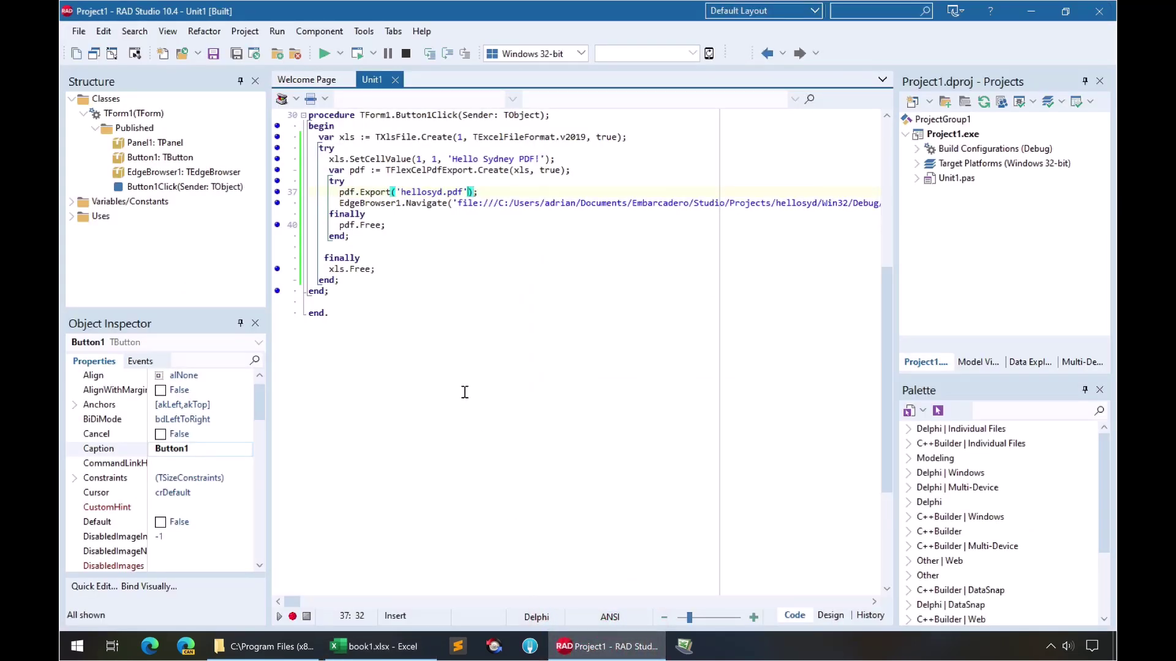
scroll(369, 322, "down", 5)
scroll(368, 321, "up", 5)
scroll(368, 322, "up", 2)
left_click(369, 160)
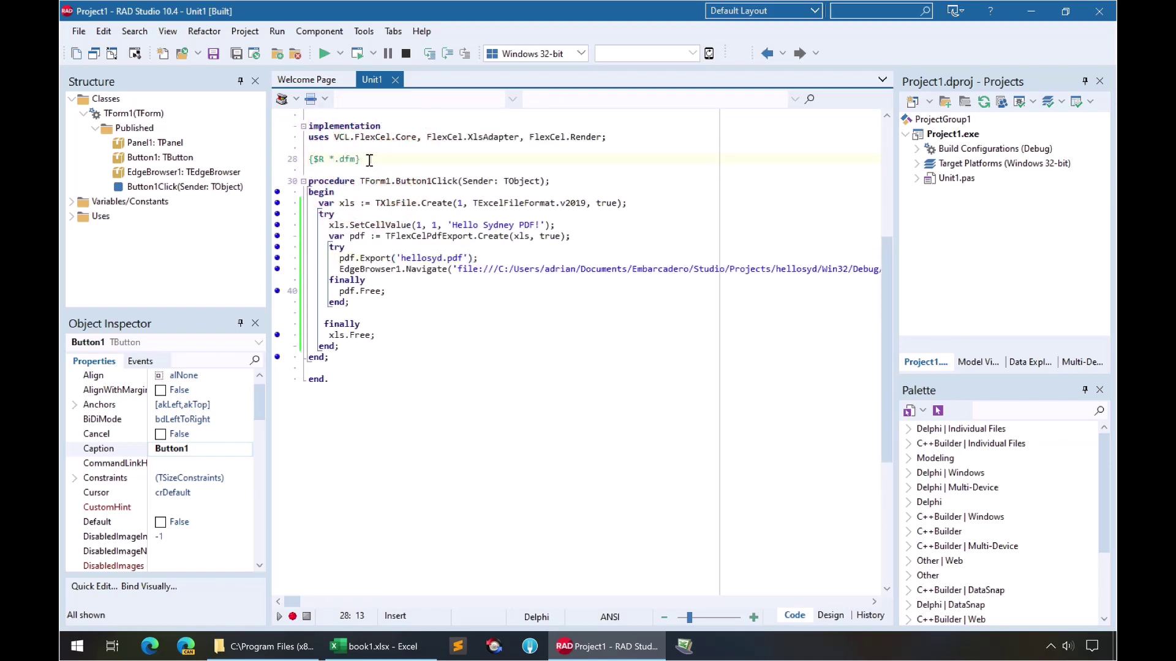
key("Return")
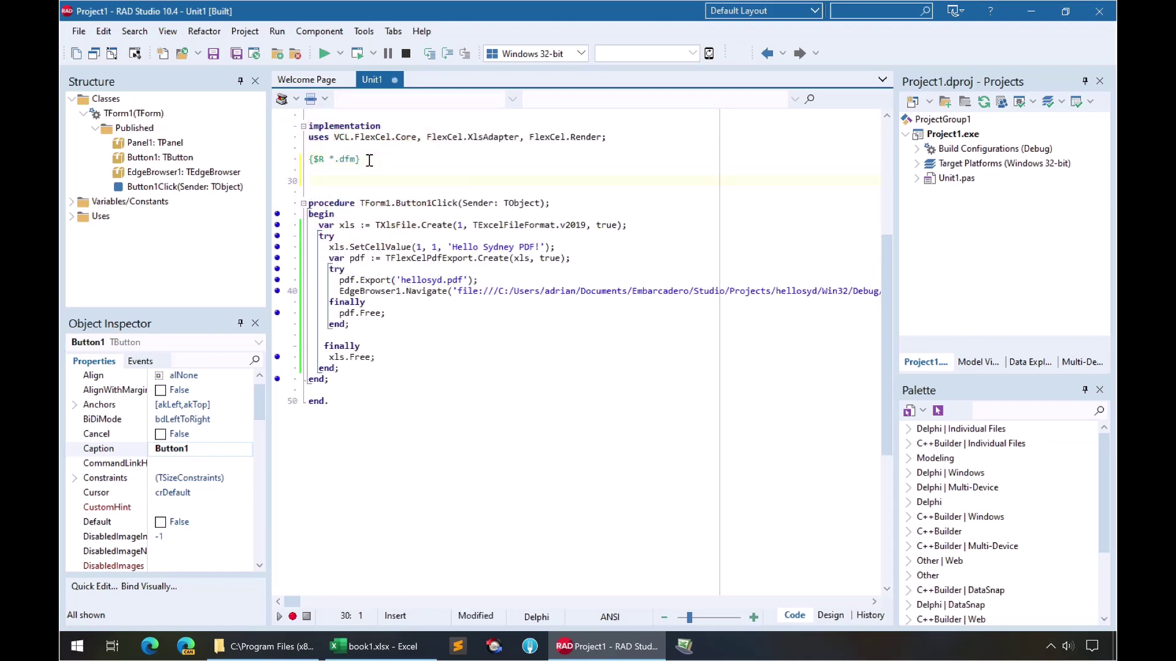
key("ctrl+v")
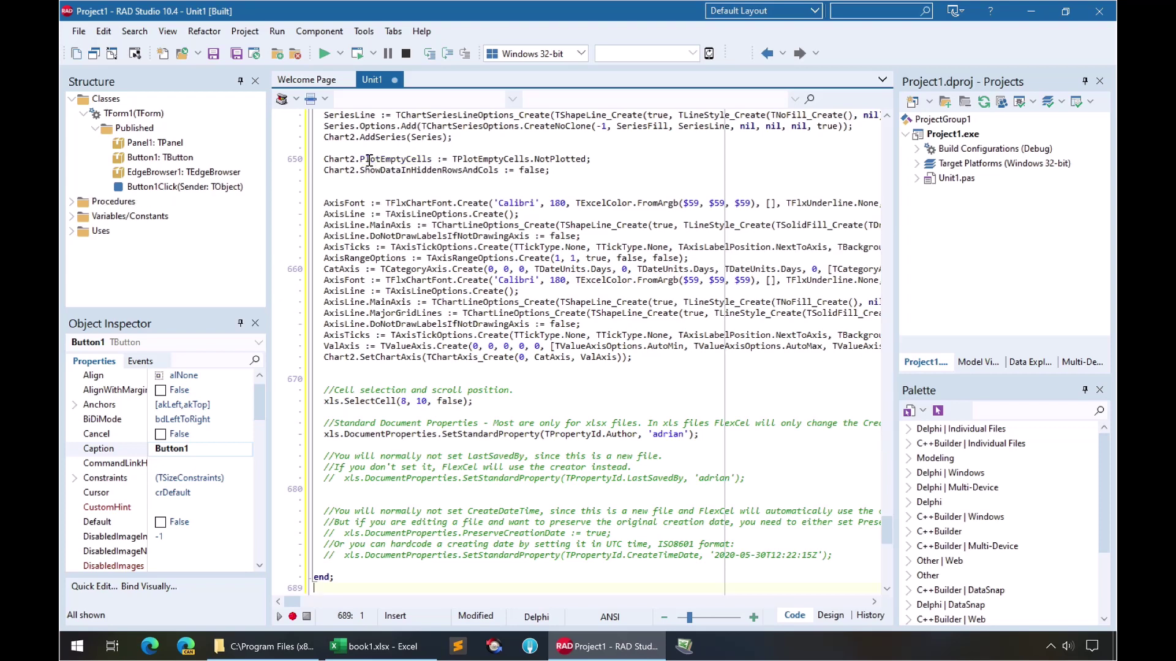
scroll(370, 159, "up", 10)
- Delete the pasted duplicate uses clause and CreateAndSaveFile procedure, keeping CreateExcelFile
key("Up")
key("Up")
key("Up")
key("Up")
key("Up")
key("Up")
key("Up")
key("Up")
key("Up")
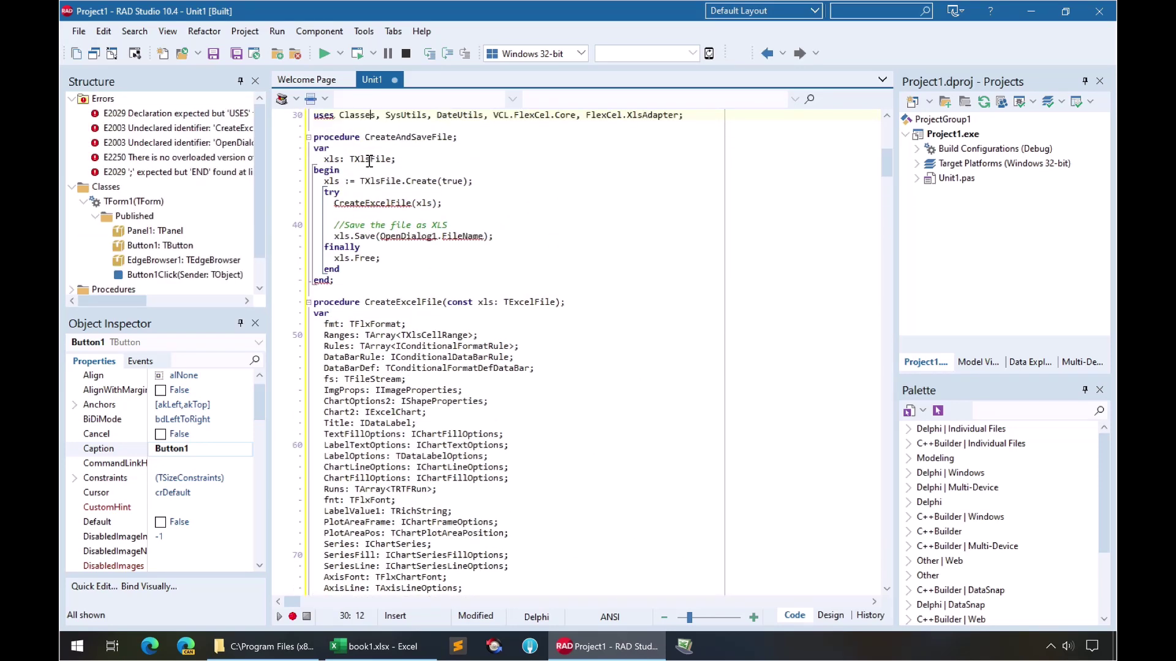
key("Up")
key("Up")
key("Up")
key("Down")
key("Down")
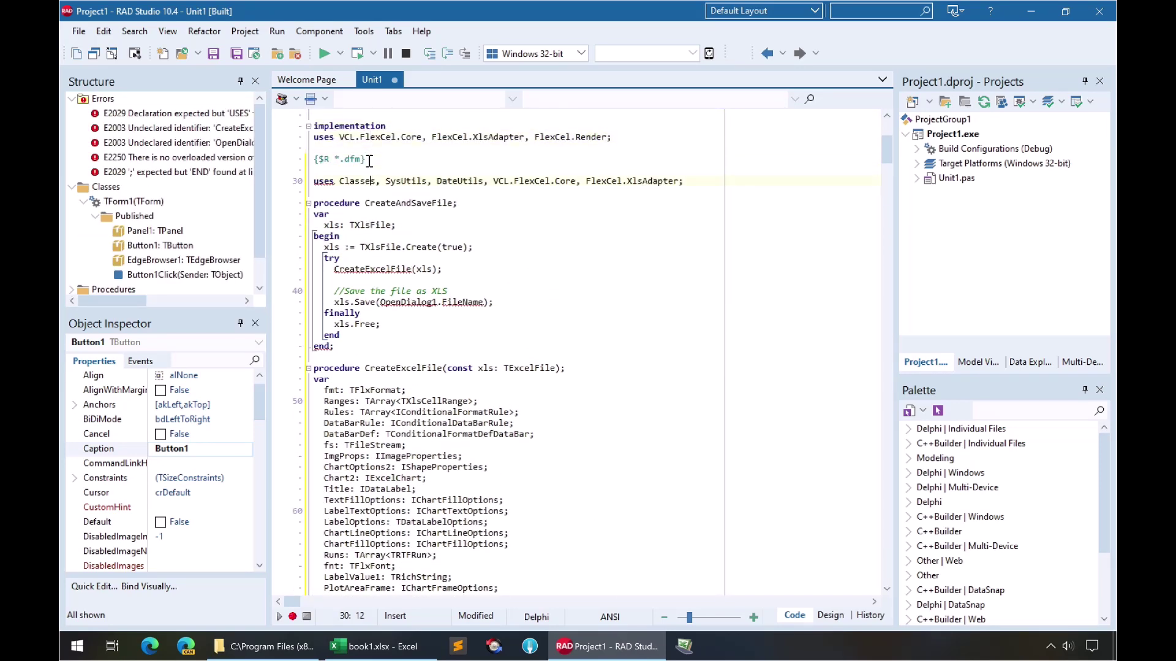
key("shift+Down")
key("shift+Down")
key("shift+Down")
key("shift+Down")
key("shift+Down")
key("shift+Down")
key("shift+Down")
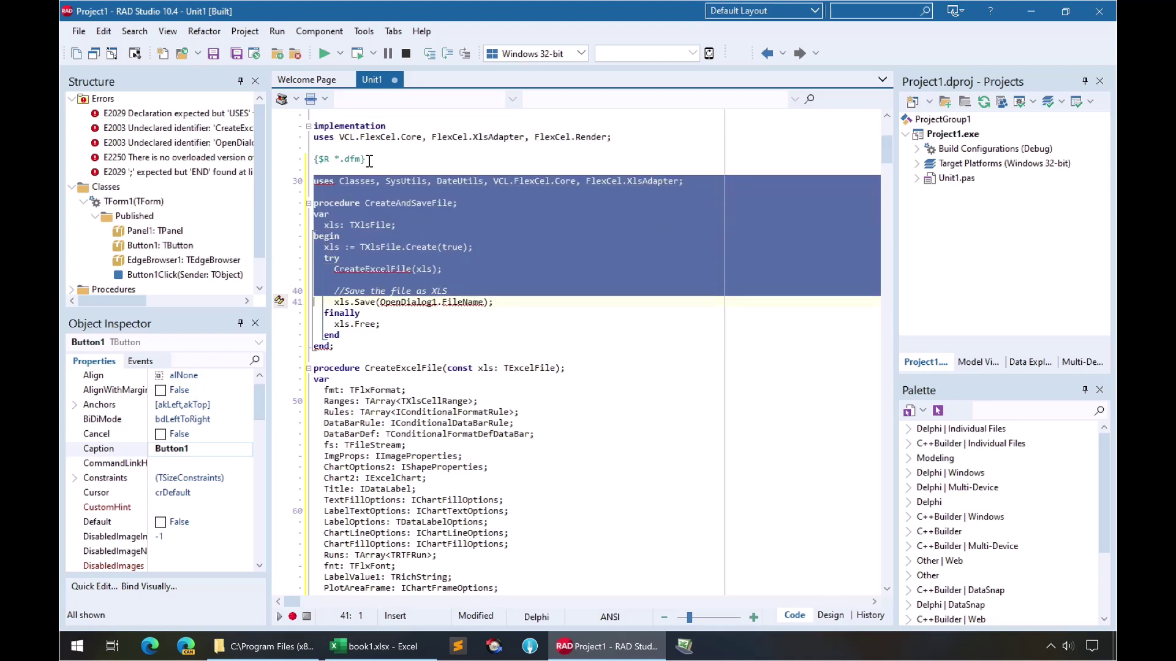
key("shift+Down")
key("shift+Down")
key("shift+Down")
key("shift+Down")
key("Delete")
key("BackSpace")
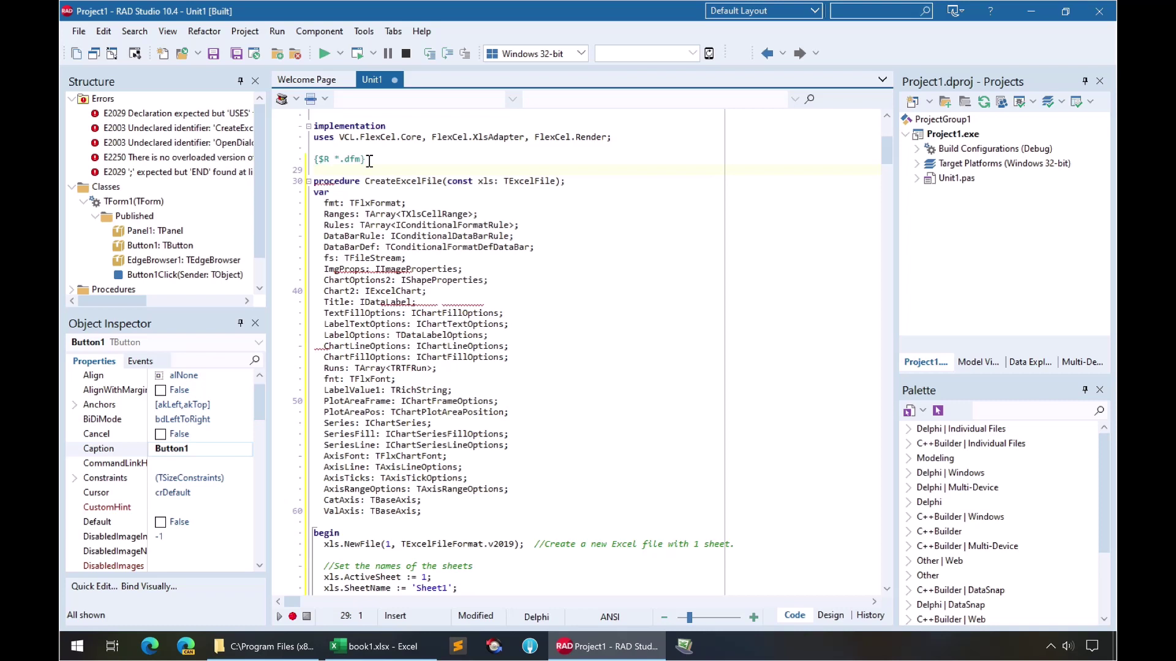
key("ctrl+End")
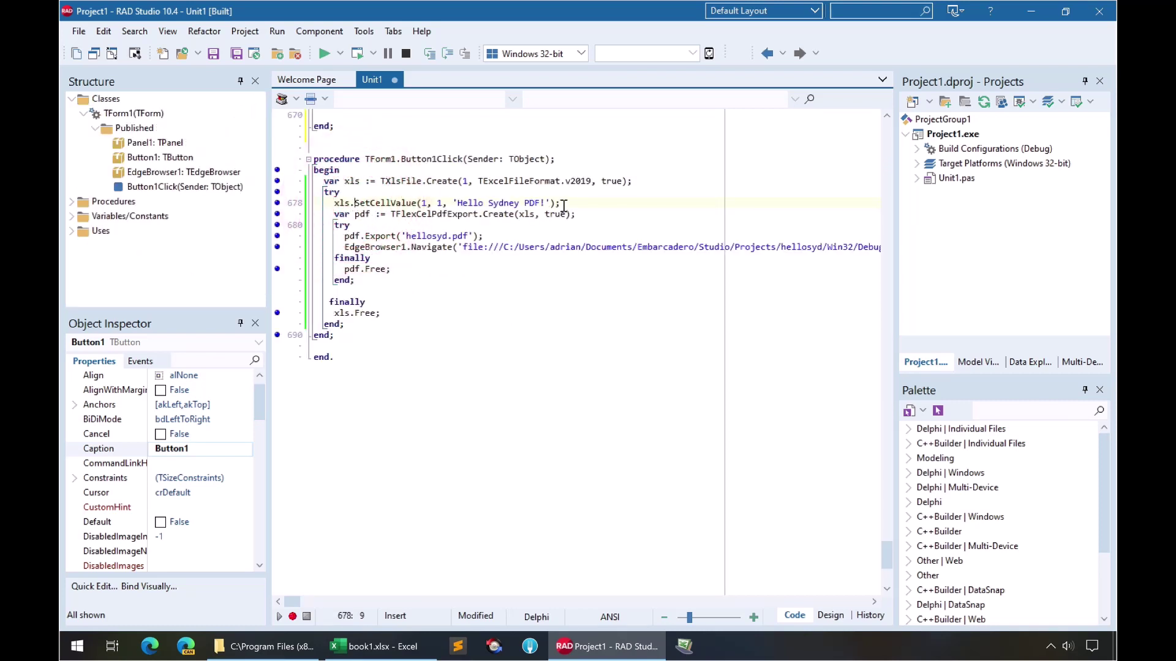
- Remove the SetCellValue 'Hello Sydney PDF!' line to make room for CreateExcelFile(xls)
left_click_drag(560, 203, 335, 203)
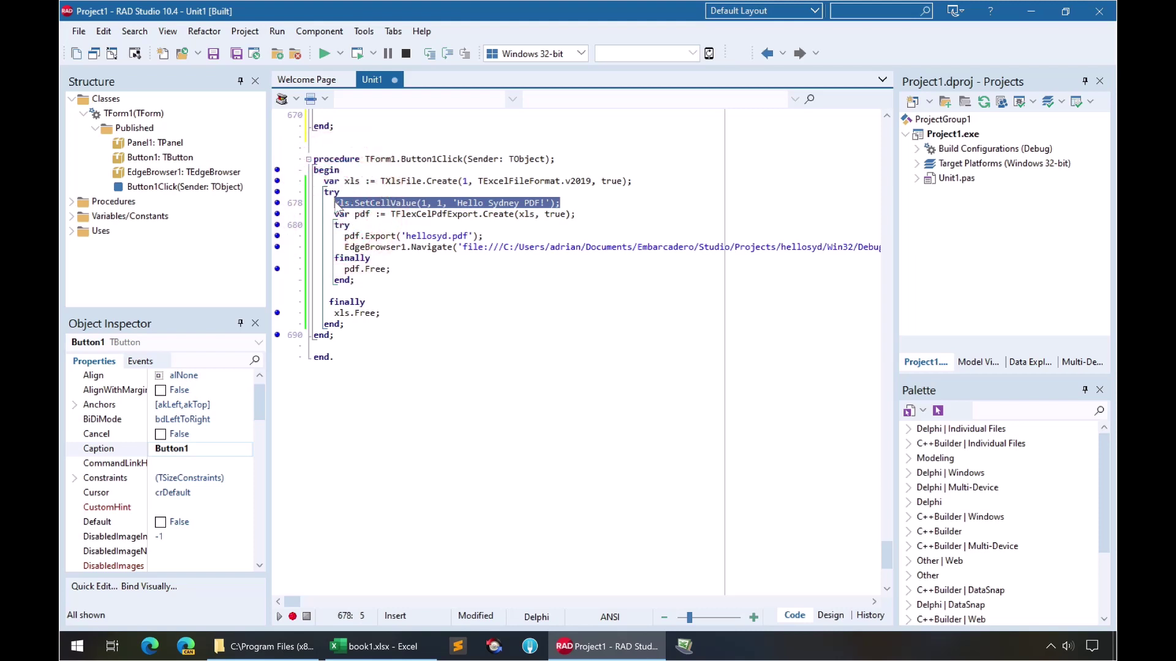
key("Delete")
type("teExcelFile(xls")
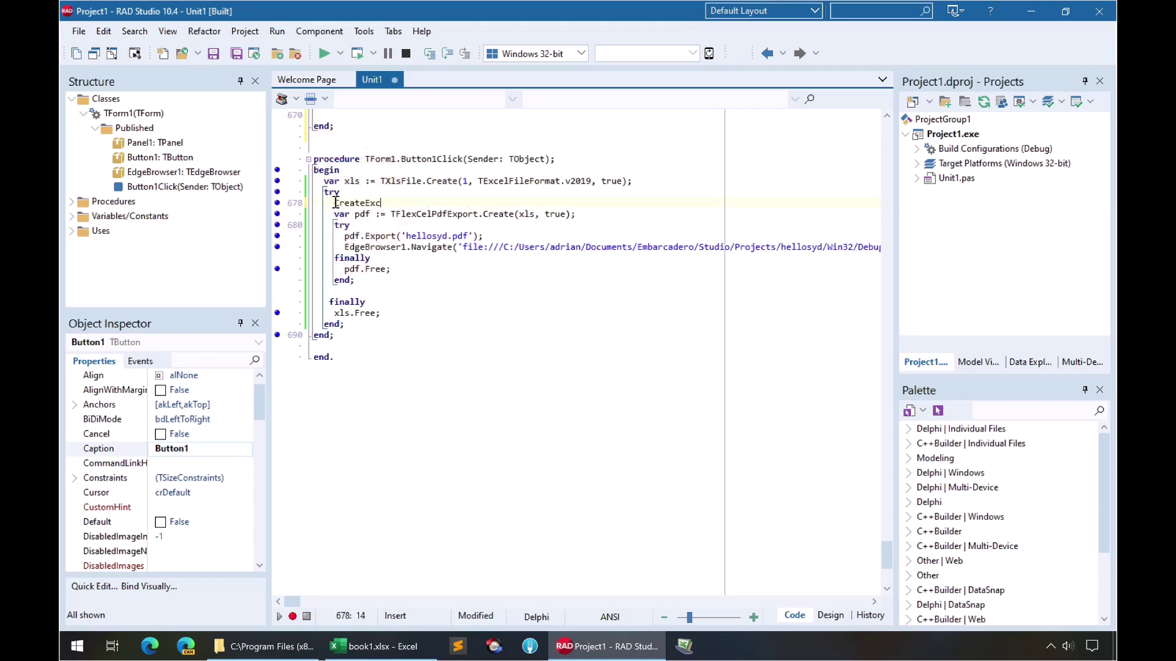